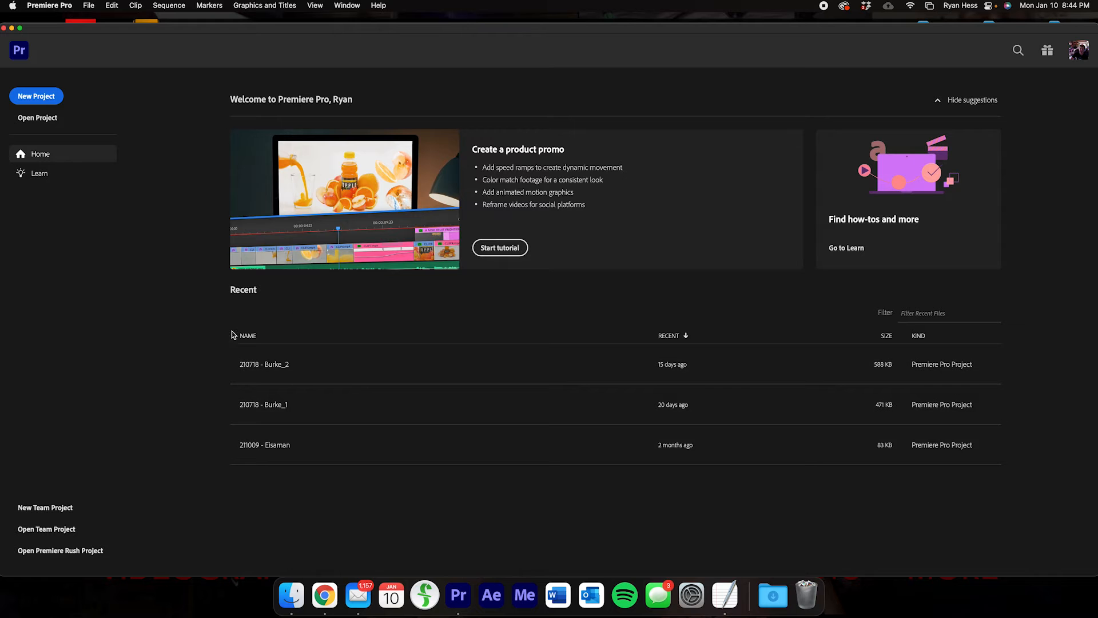
Start a new project and name it Tutorial Project.
click(36, 96)
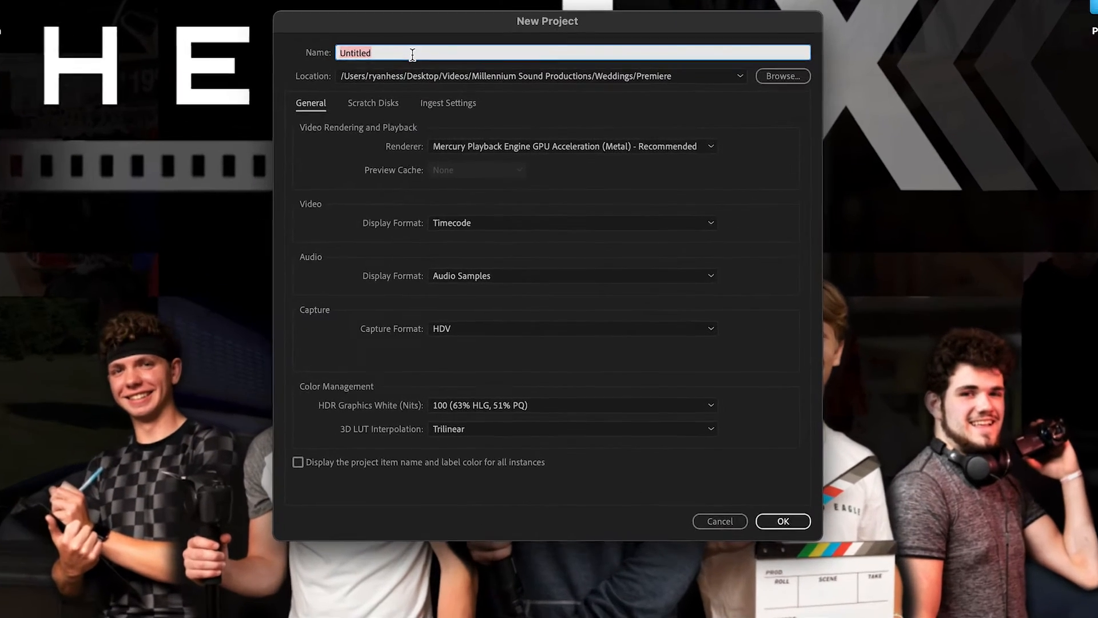
click(463, 132)
drag(423, 51, 330, 52)
text(Tutorial Project)
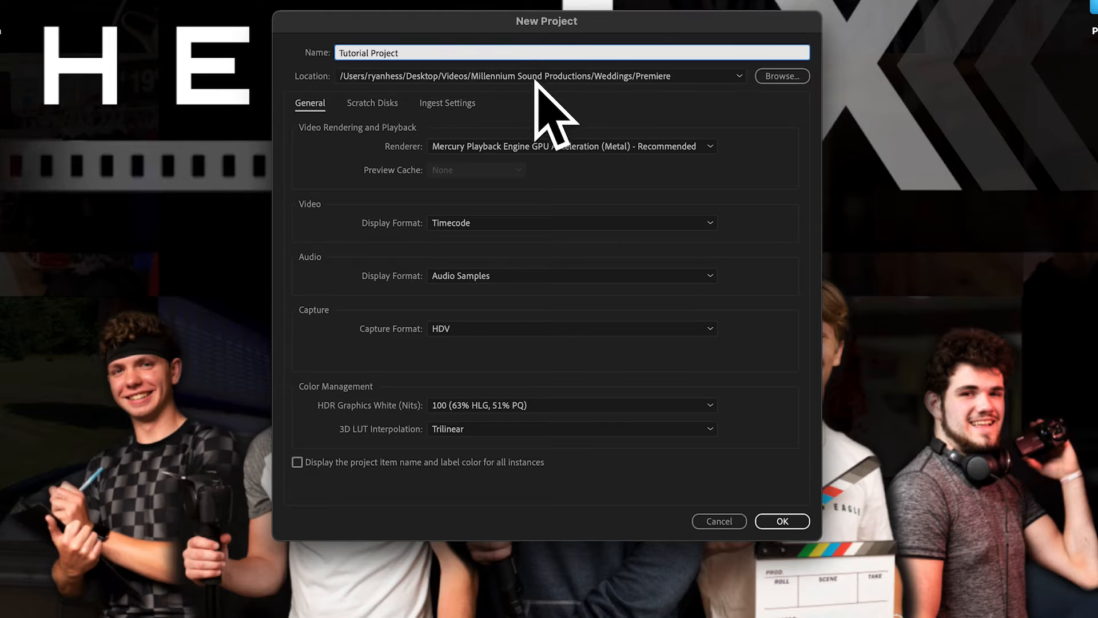
Browse for the project location and create a folder named Tutorial Project on the Desktop.
click(799, 77)
click(800, 78)
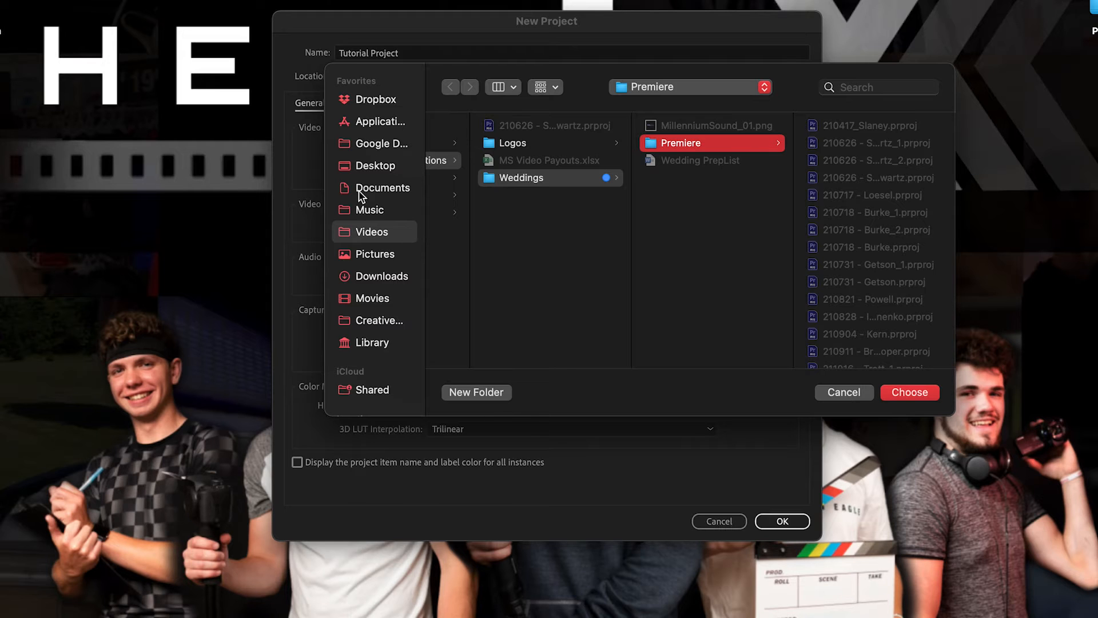
click(376, 167)
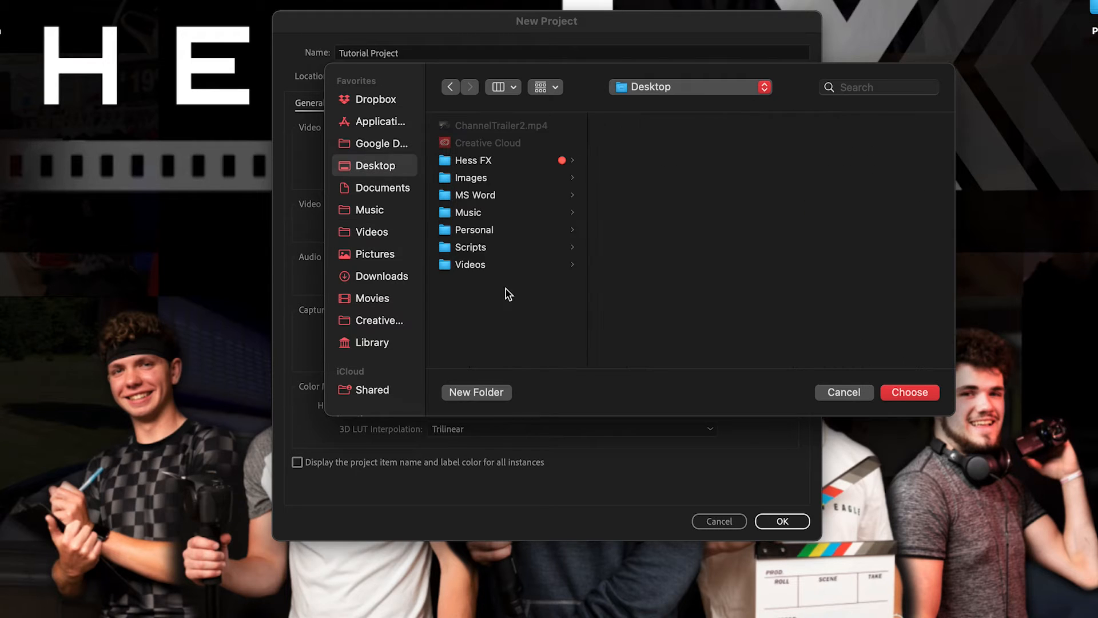
click(490, 393)
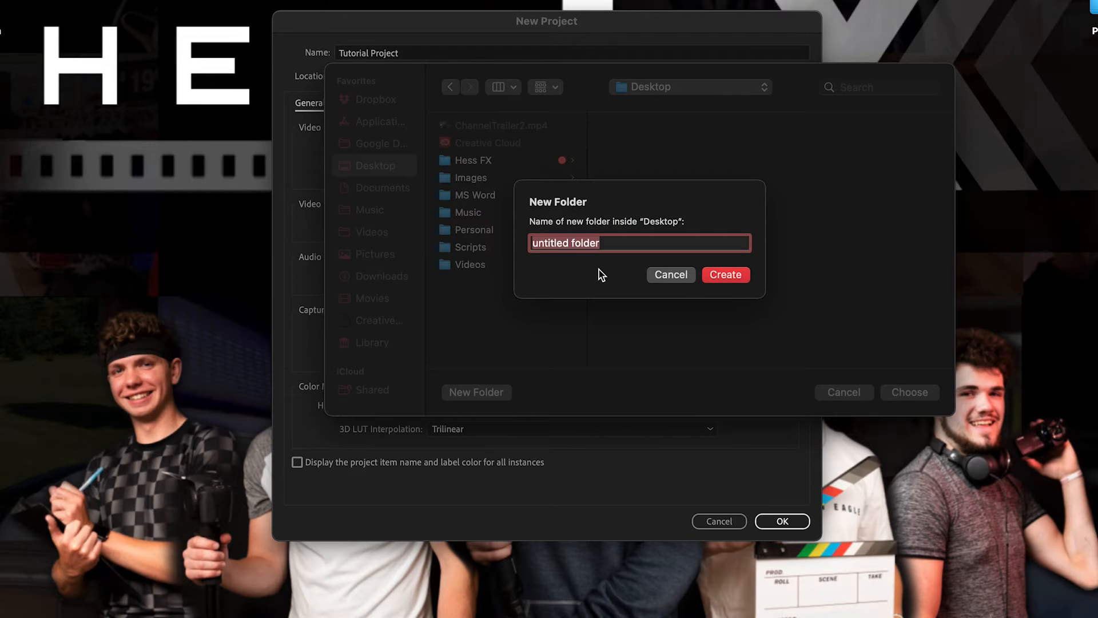
text(Tutorial)
key(BackSpace)
key(BackSpace)
text(al Project)
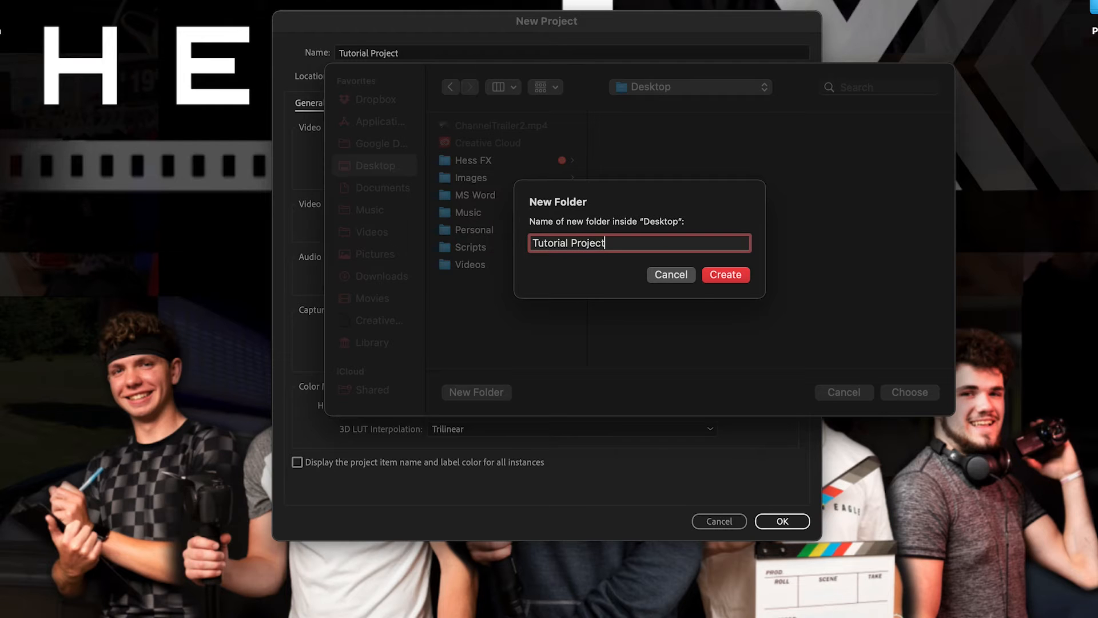
click(709, 277)
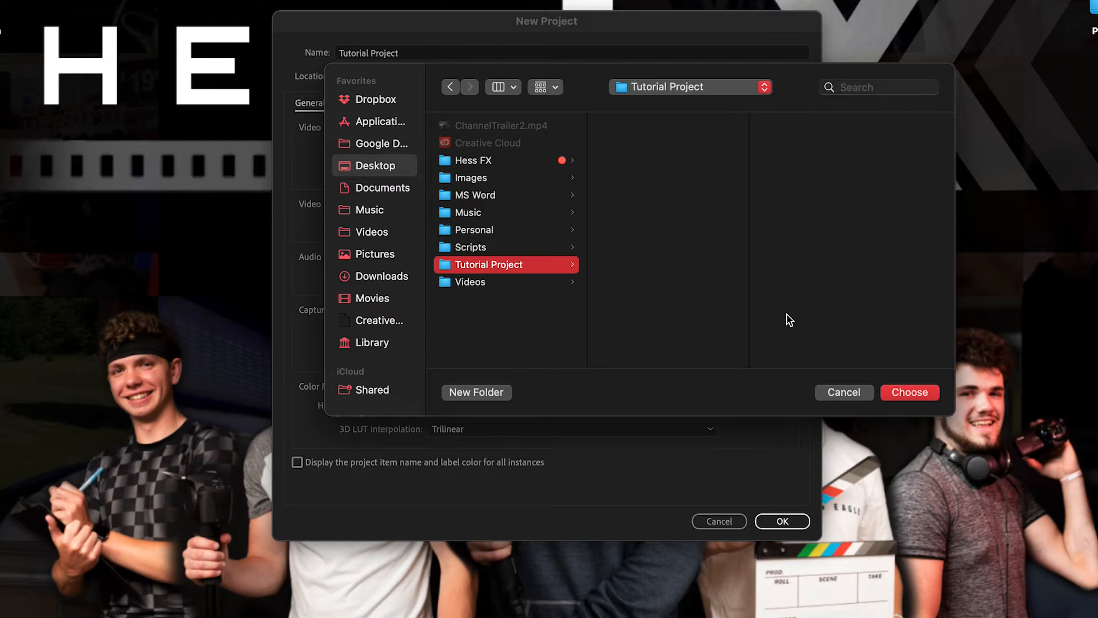
Create a subfolder named Project inside the Tutorial Project folder.
click(498, 392)
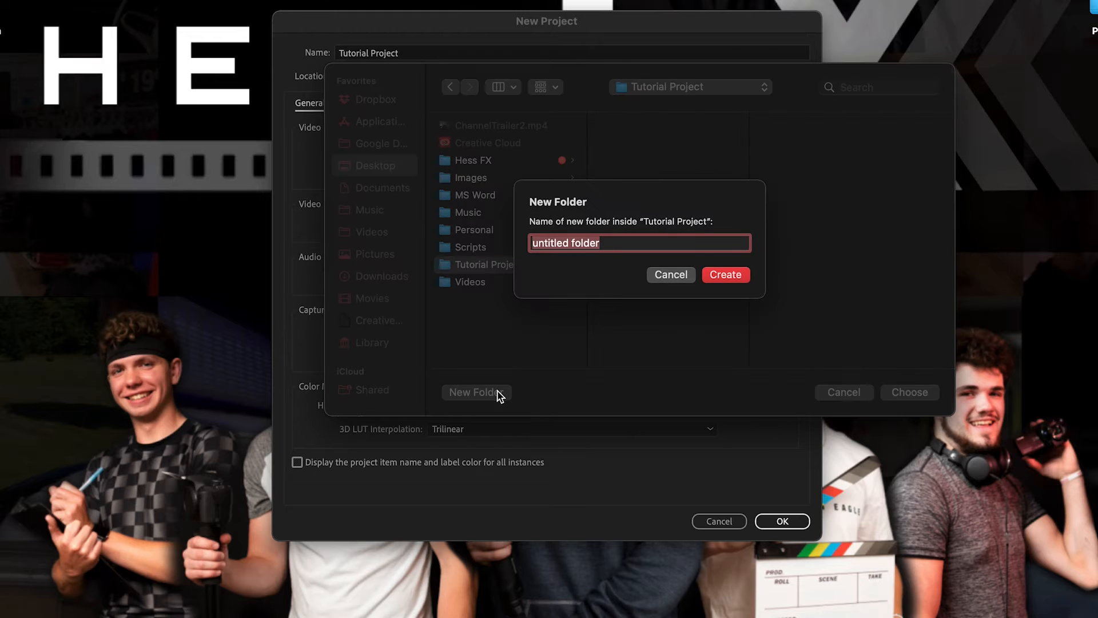
text(Project)
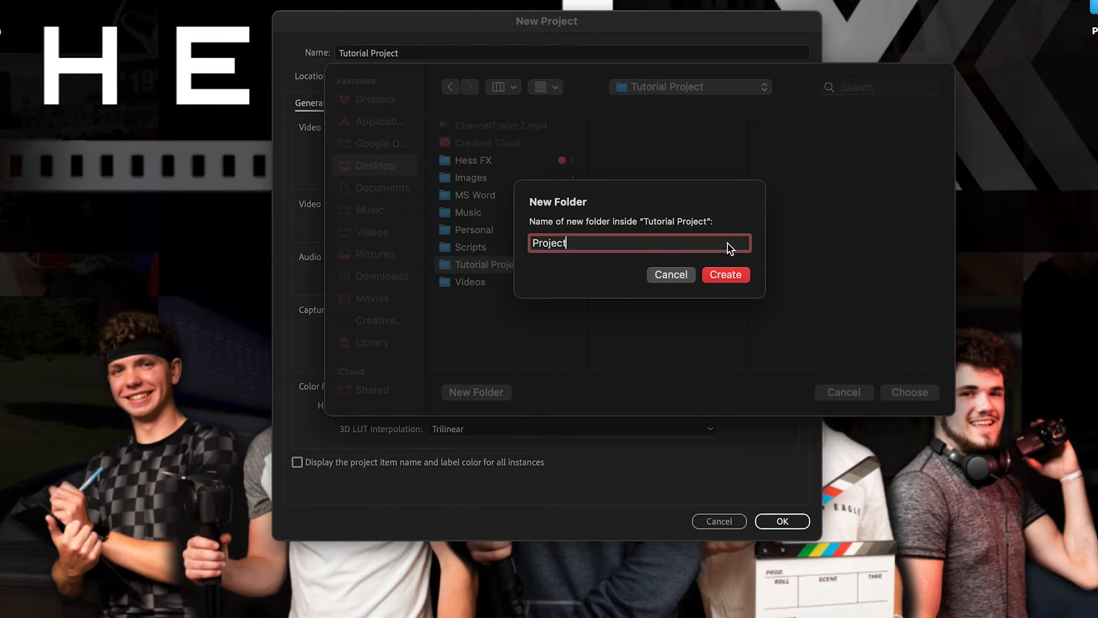
key(Return)
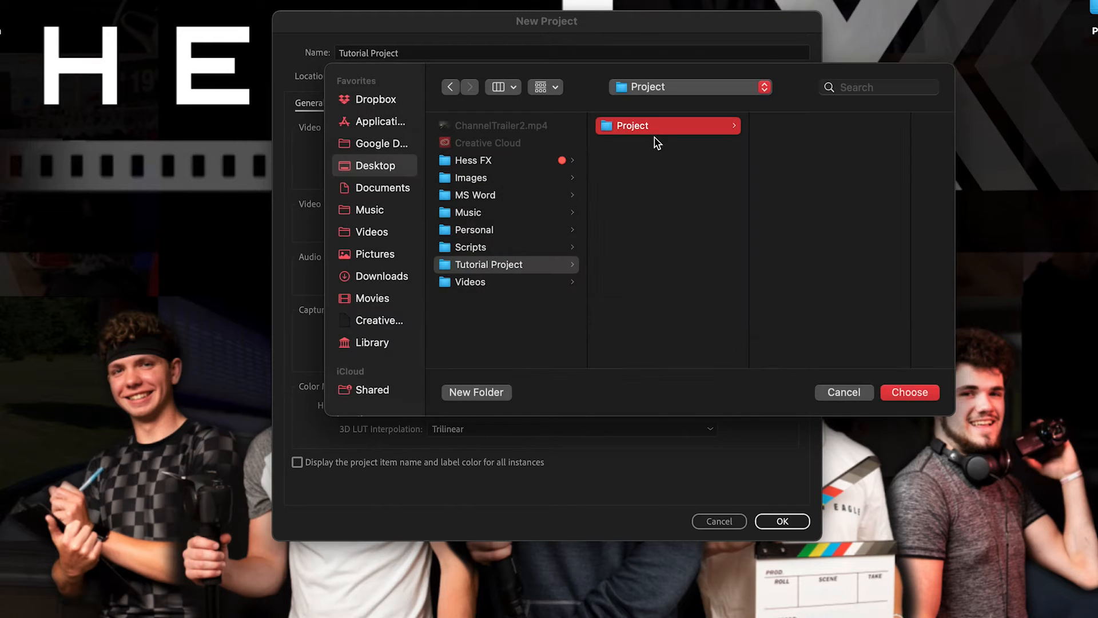
Create a Premiere folder inside the Project folder and choose it as the project location.
click(498, 392)
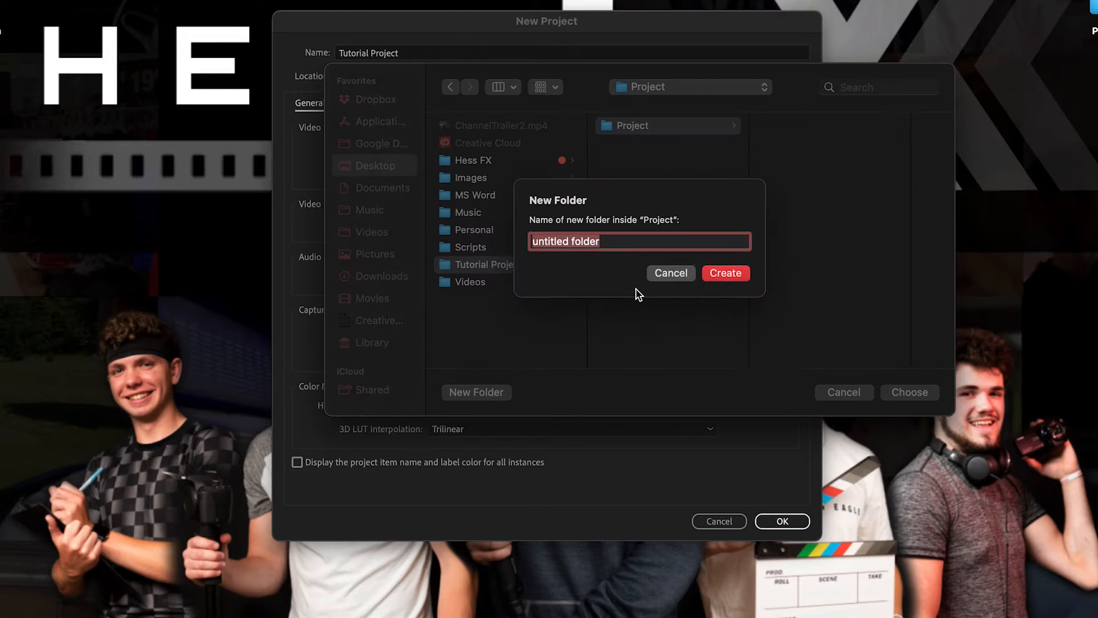
text(Premiire)
key(BackSpace)
key(BackSpace)
key(BackSpace)
text(ere)
key(Return)
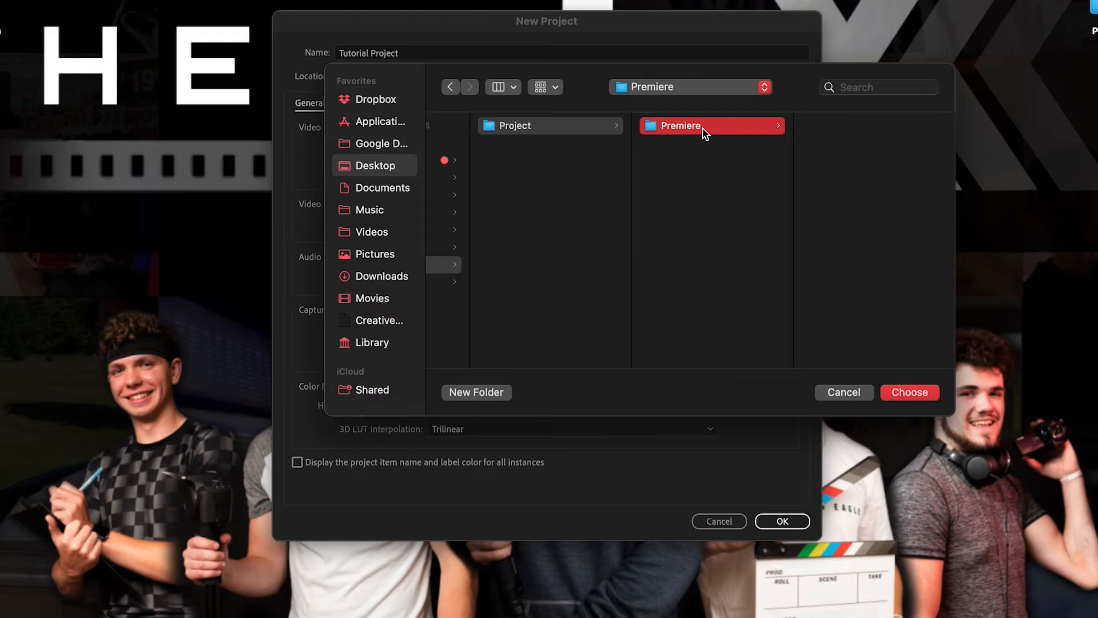
click(909, 392)
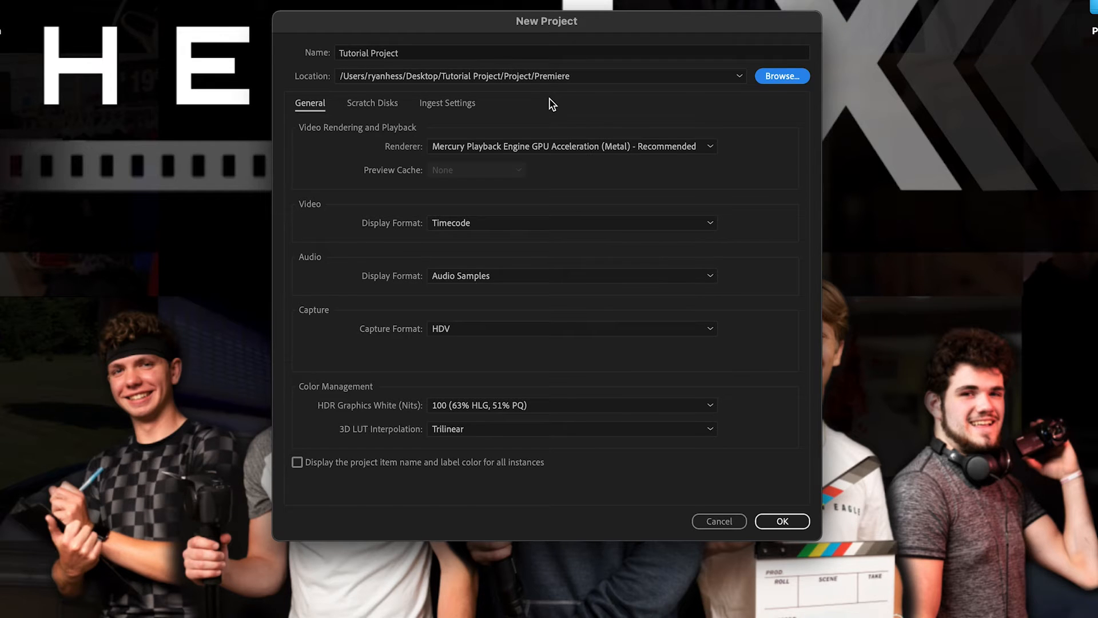
Set the renderer to Mercury Playback Engine GPU Acceleration (Metal).
click(675, 147)
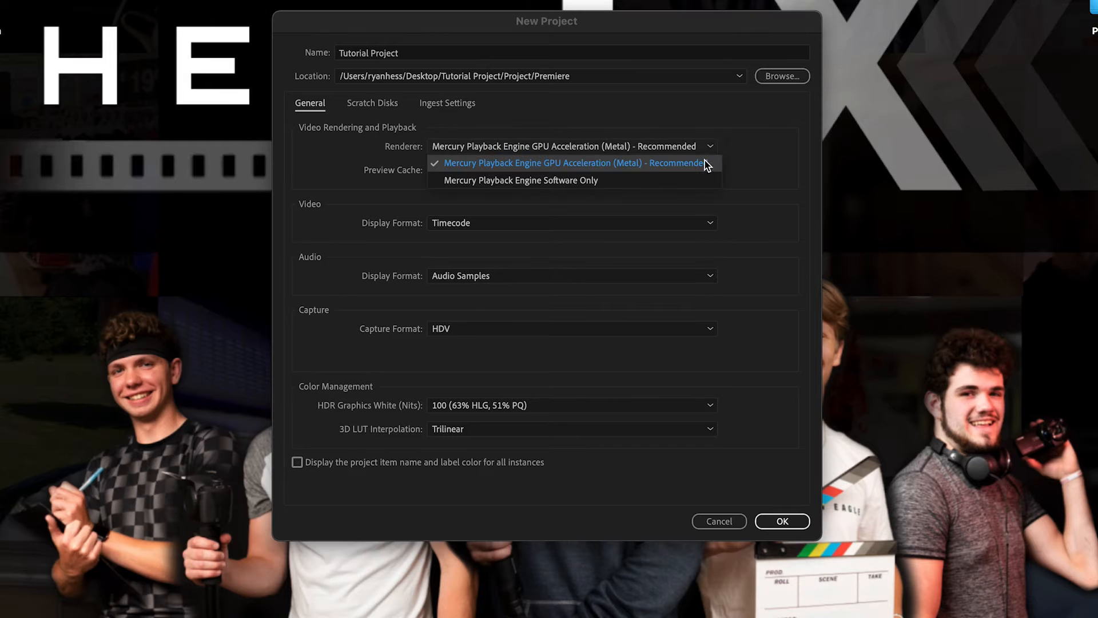
click(687, 165)
click(634, 147)
click(635, 164)
click(634, 147)
click(609, 163)
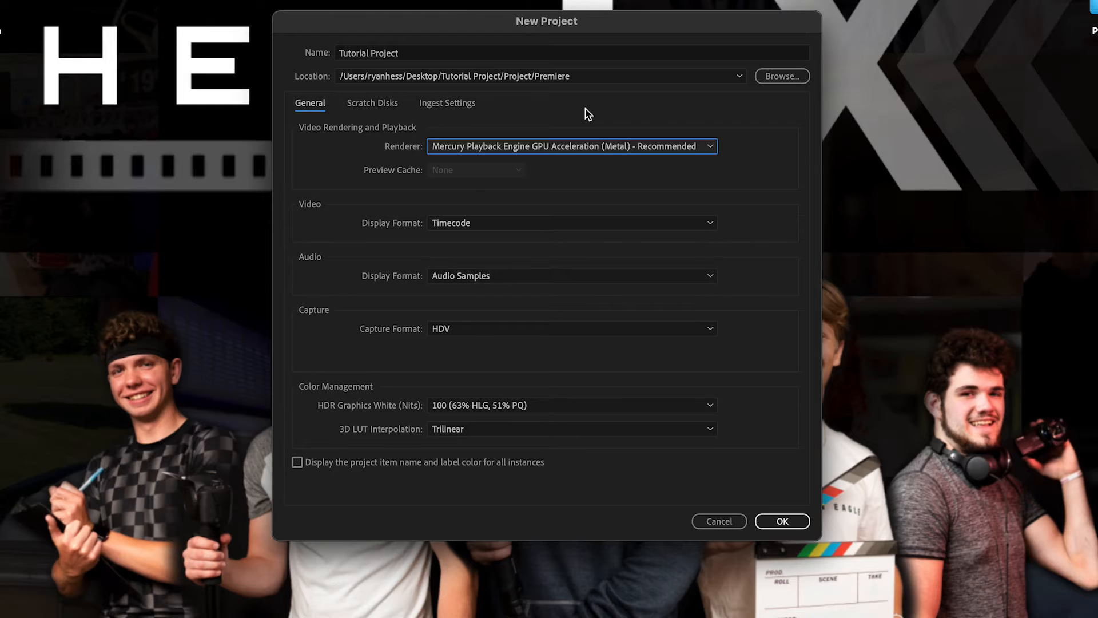
Set the video display format to Timecode and create the project.
click(373, 110)
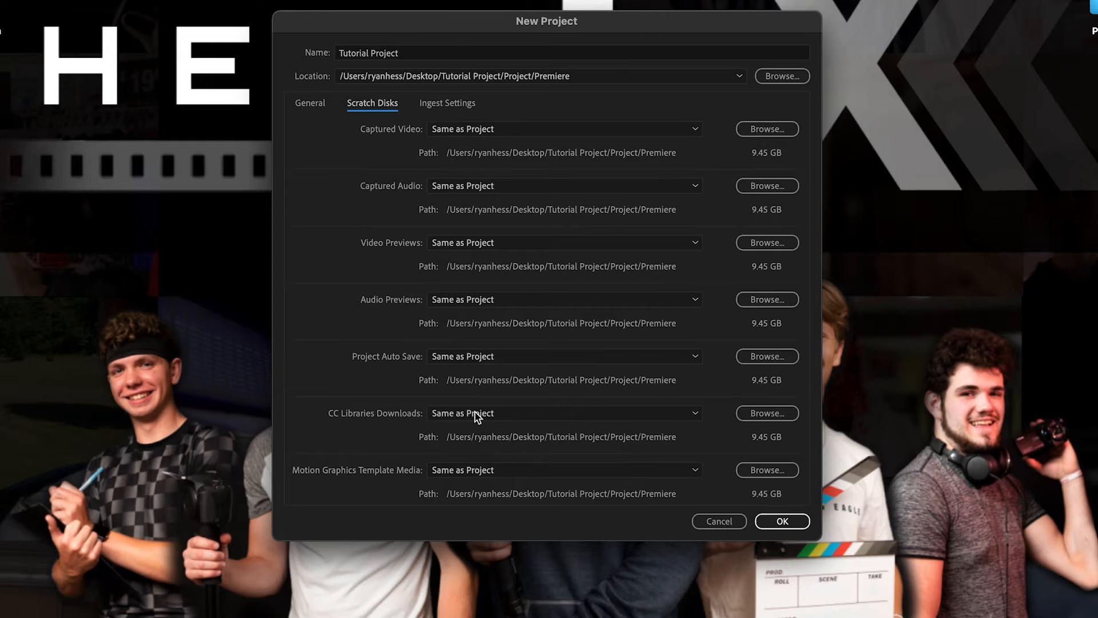
click(463, 106)
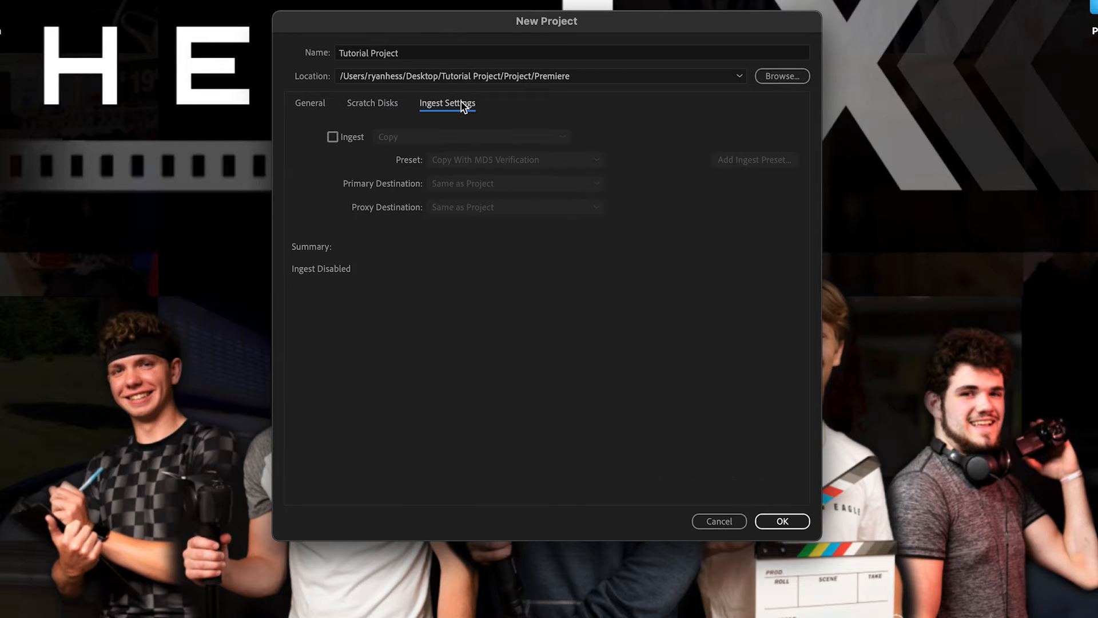
click(309, 108)
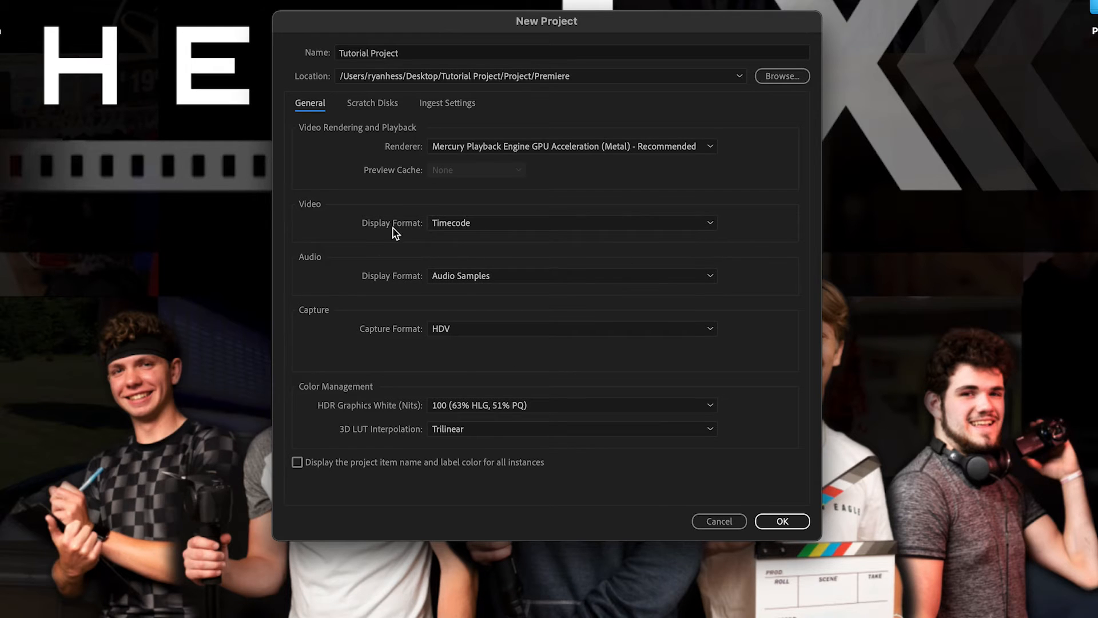
click(509, 225)
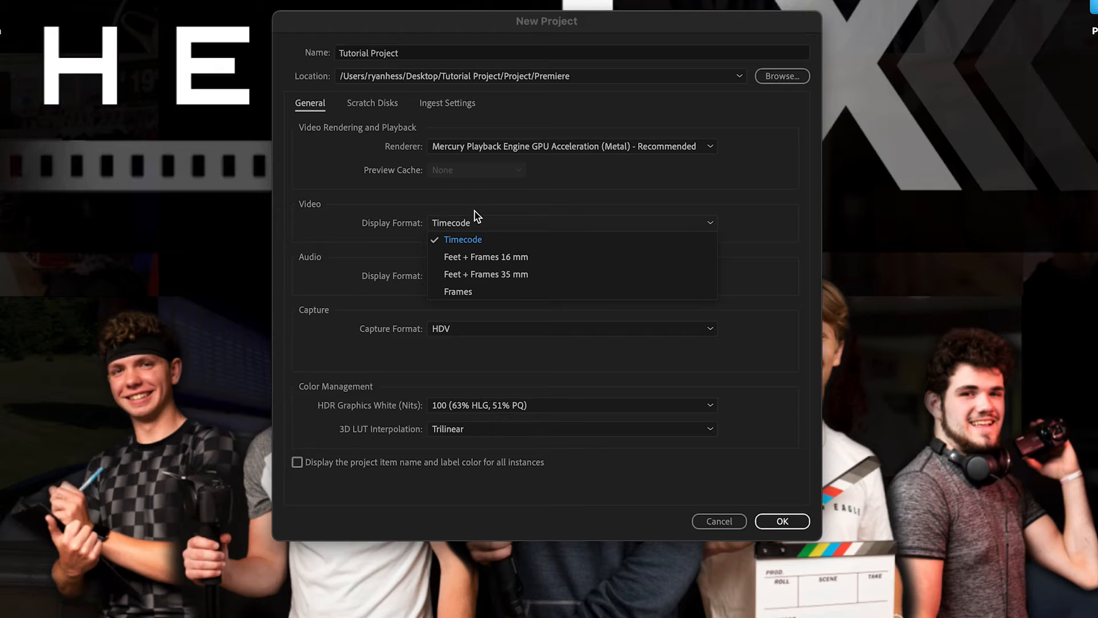
click(491, 239)
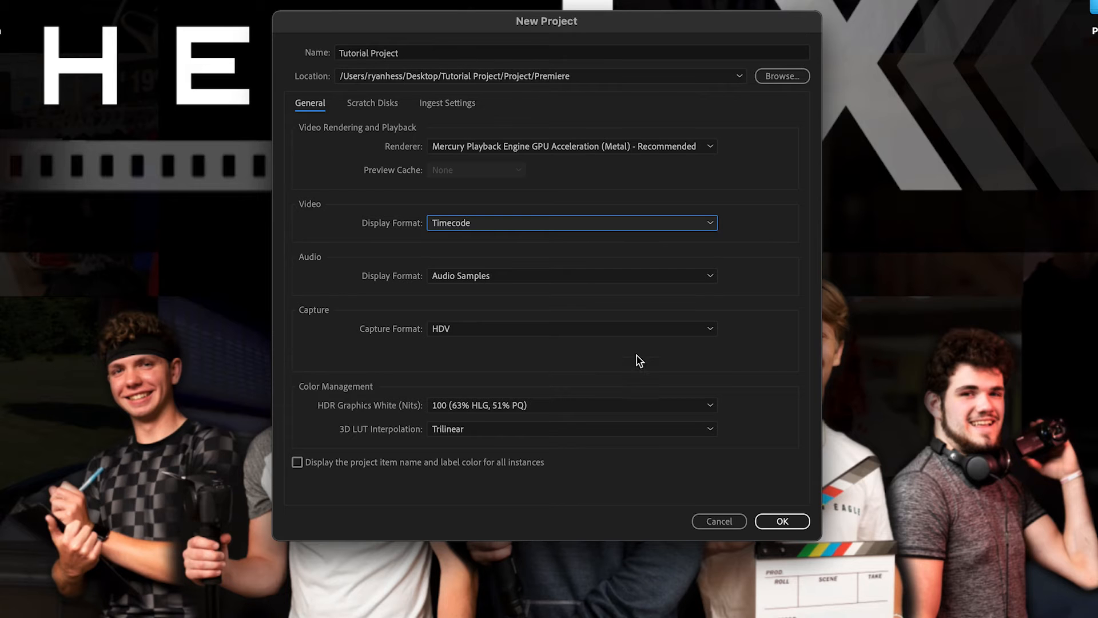
click(782, 522)
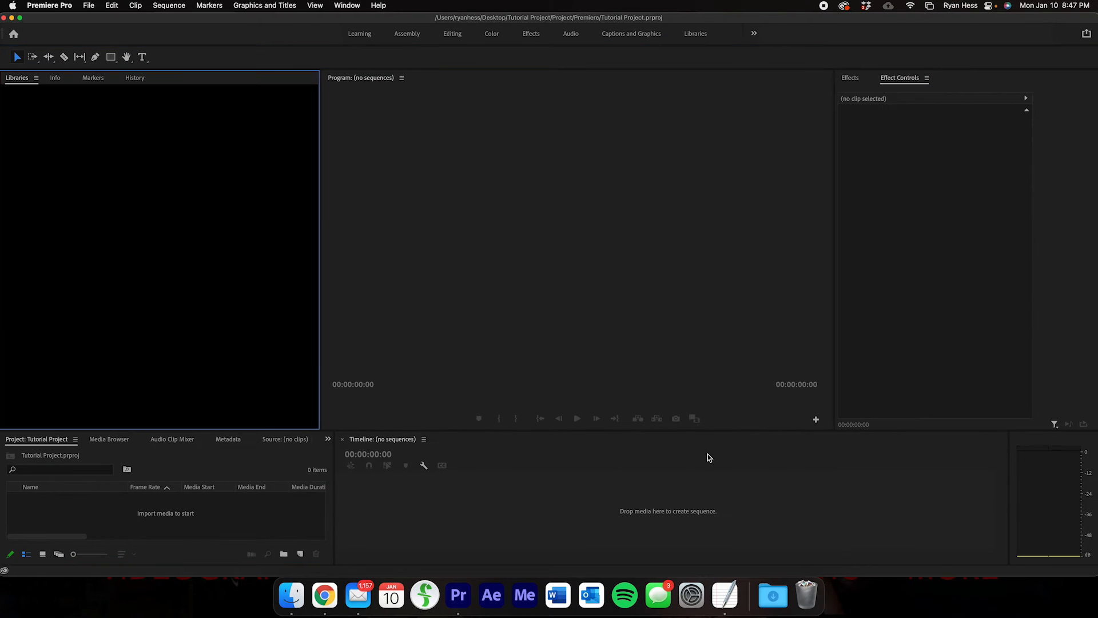
Enlarge the lower panel area and move the Project panel into the Libraries panel group, ahead of Libraries.
drag(390, 432, 395, 355)
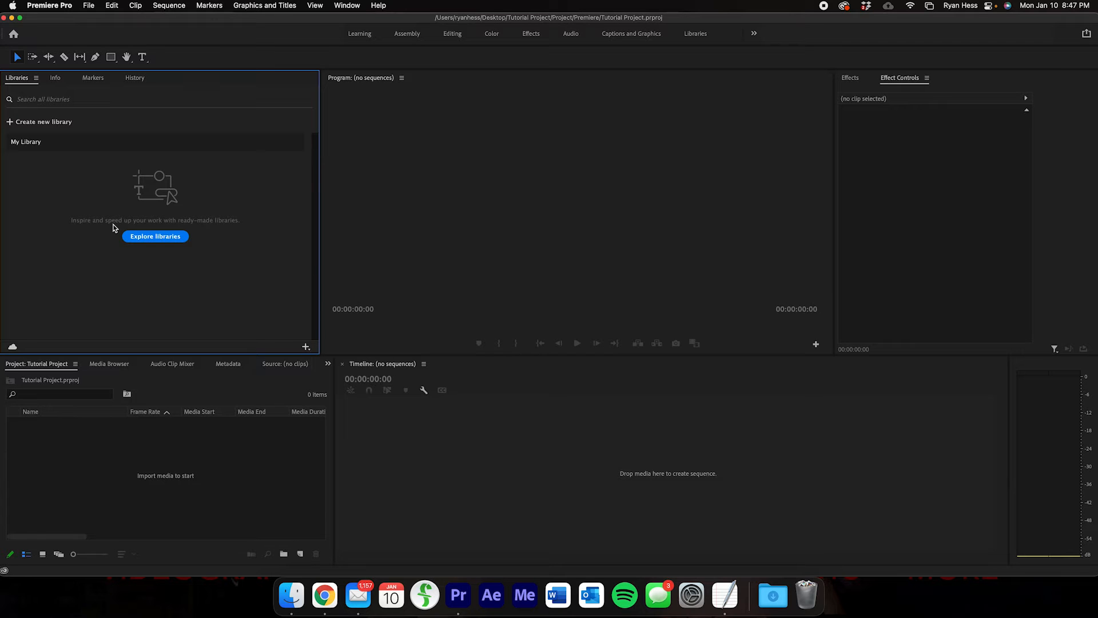
click(33, 366)
drag(33, 366, 18, 82)
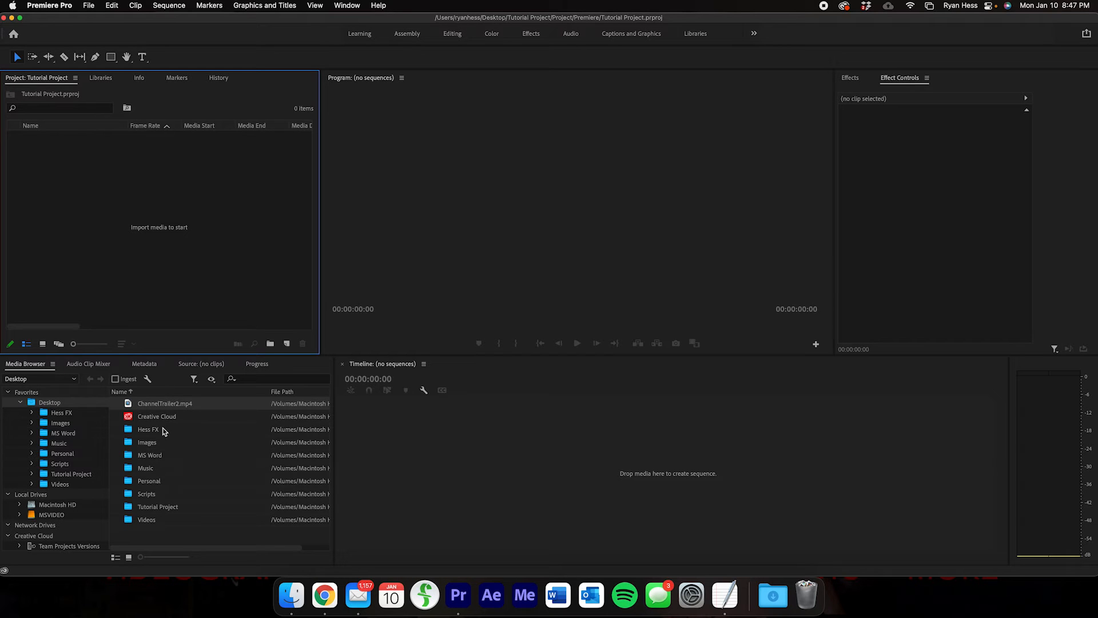
Browse through the Tutorial Project folder down to its Premiere subfolder in the Media Browser, and return to the Desktop.
click(199, 515)
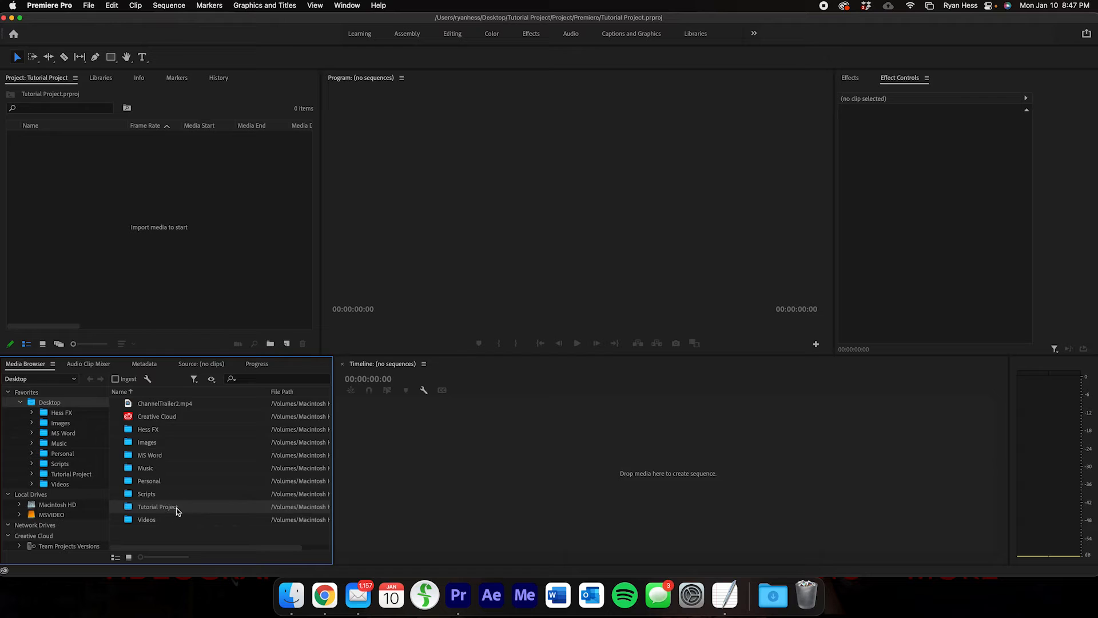
double_click(176, 507)
double_click(158, 407)
double_click(160, 405)
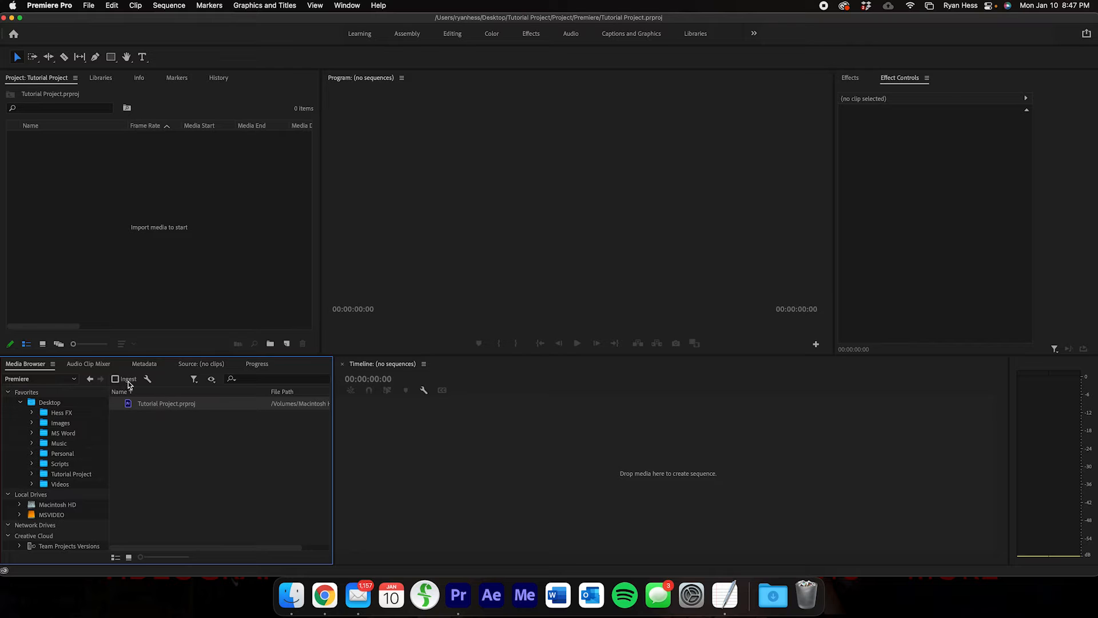
click(93, 379)
click(93, 379)
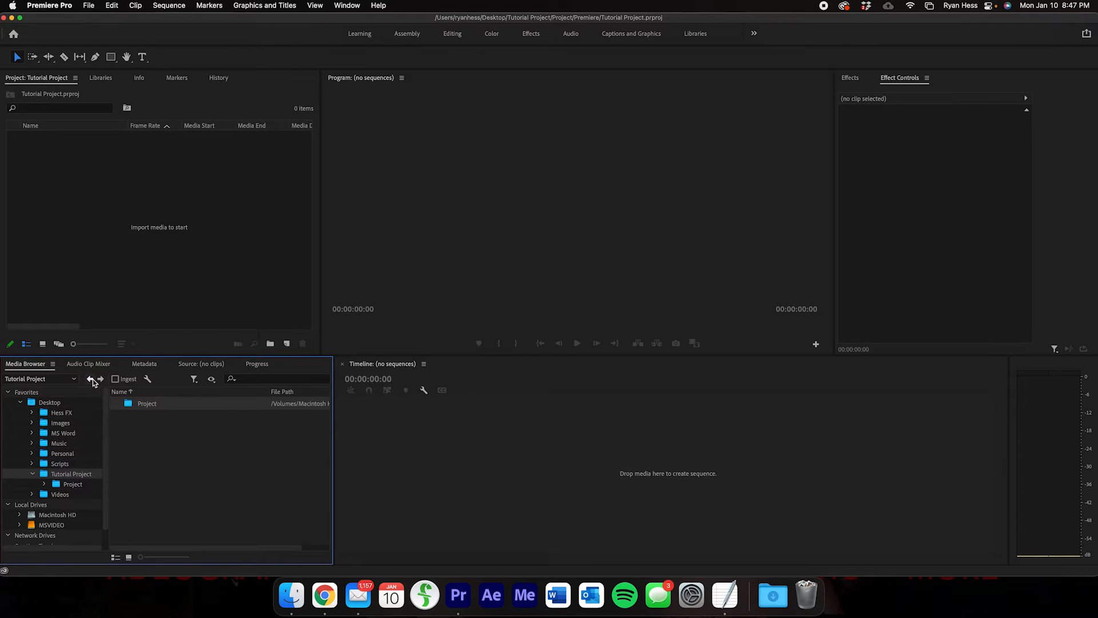
click(92, 379)
Switch to Finder, open the Tutorial Project folder on the Desktop, and check the Project folder's contents.
click(294, 596)
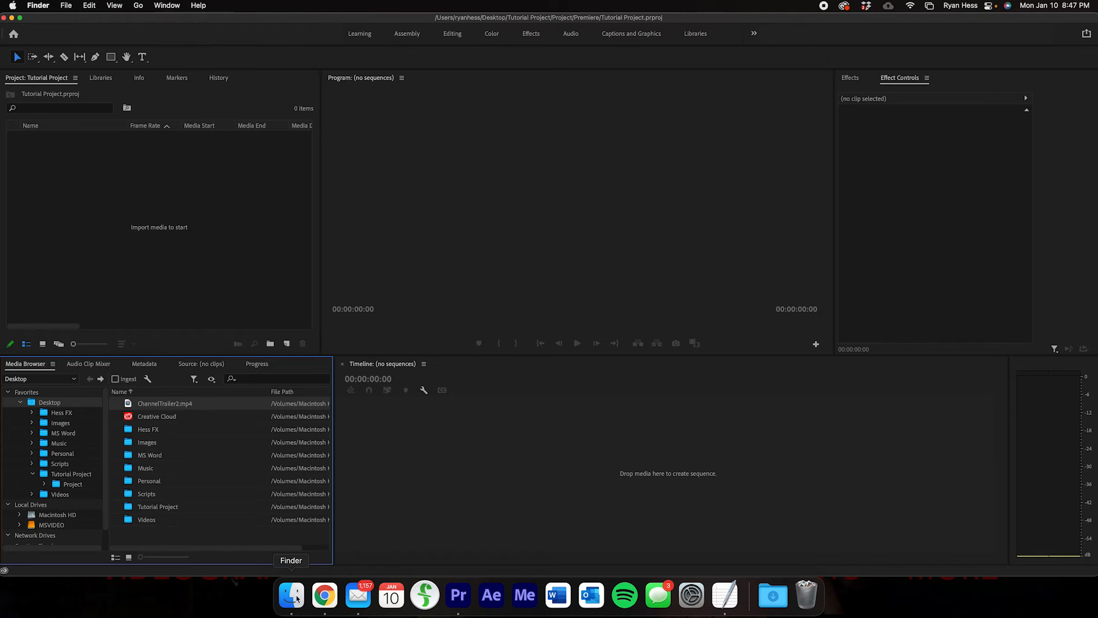
click(108, 103)
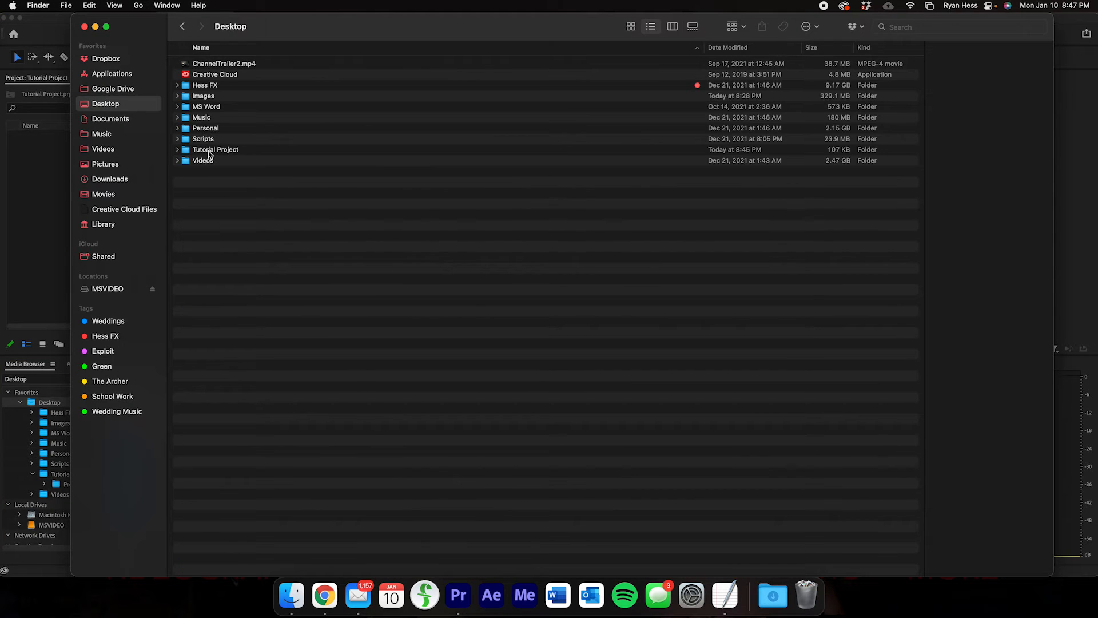
double_click(229, 151)
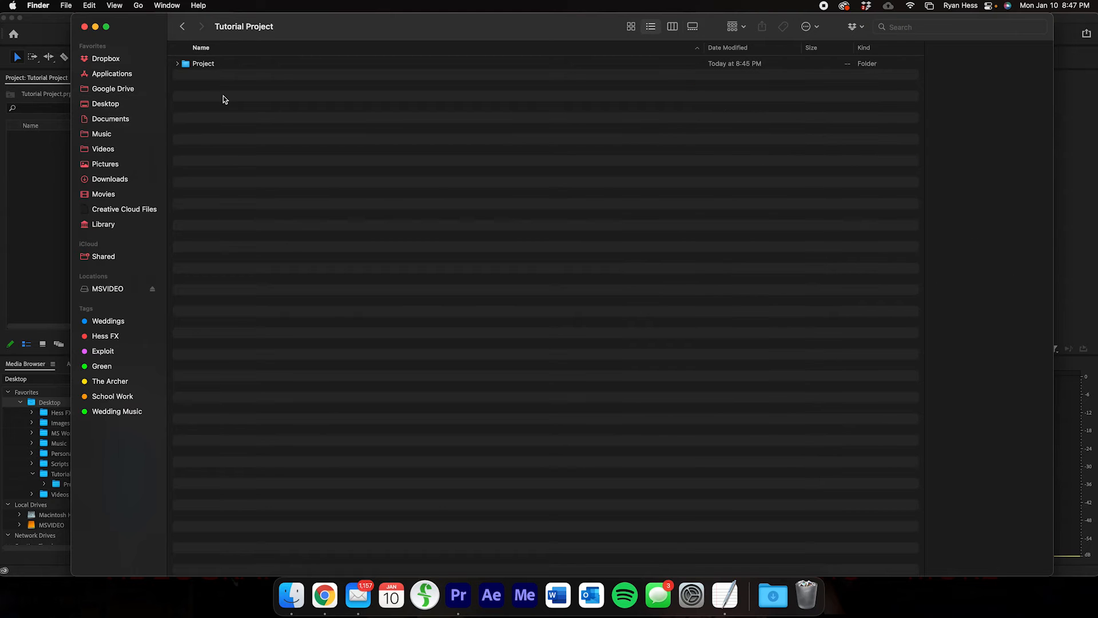
click(177, 63)
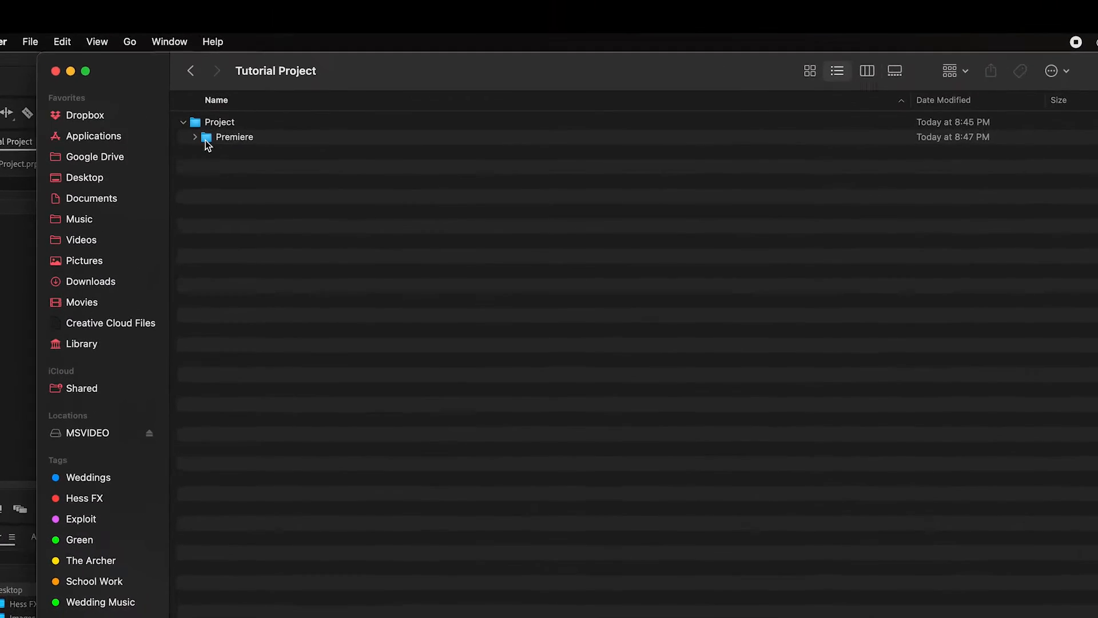
click(186, 158)
click(185, 158)
click(172, 141)
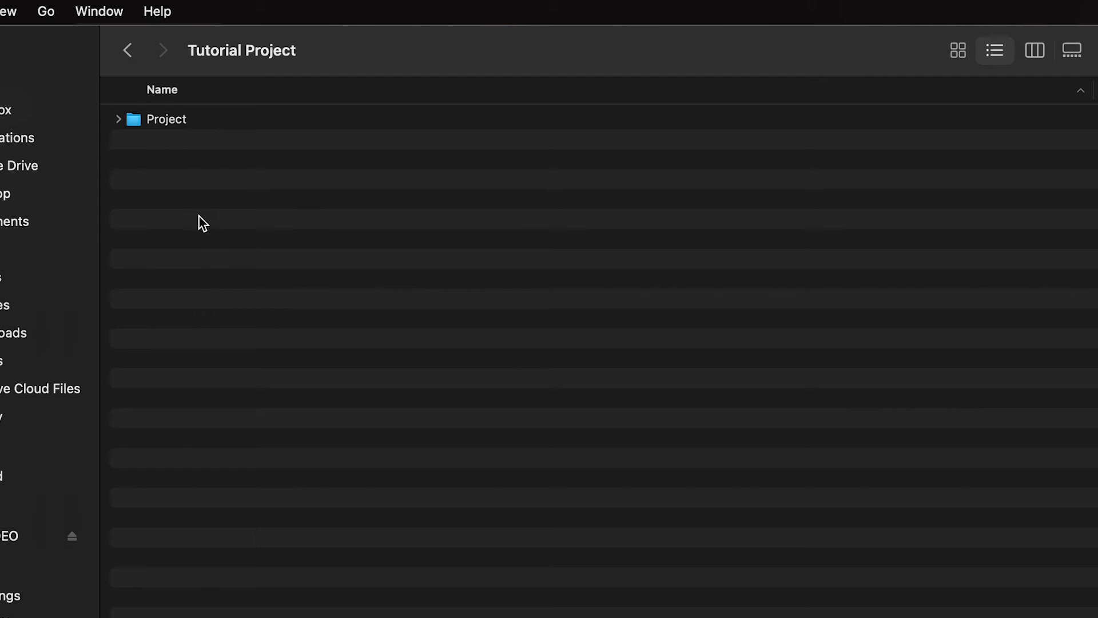
Create three new untitled folders inside the Tutorial Project folder.
right_click(198, 219)
click(243, 227)
right_click(200, 221)
click(226, 232)
right_click(193, 232)
click(220, 246)
Rename the first two untitled folders as Video and AUDIO.
click(201, 141)
click(201, 140)
text(Video)
key(Return)
click(196, 140)
click(196, 140)
text(AUDIO)
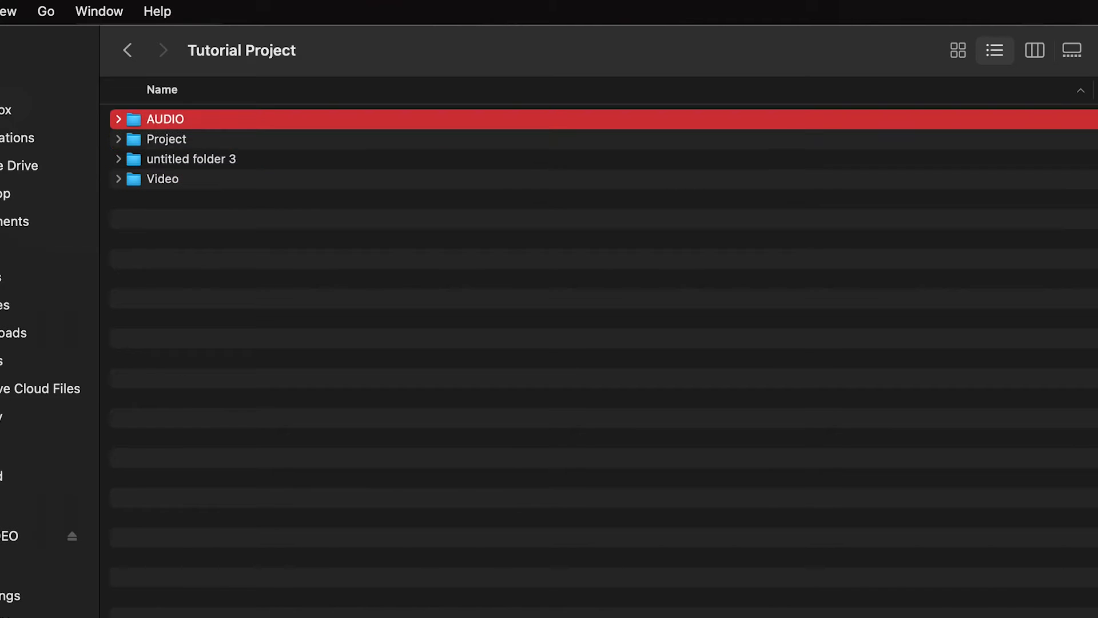
Rename the remaining untitled folder as GRAPHICS.
click(213, 163)
key(Return)
text(GRAPHICS)
key(Return)
Rename the Project folder in capitals as PROJECT.
click(200, 160)
key(Return)
text(PROJET)
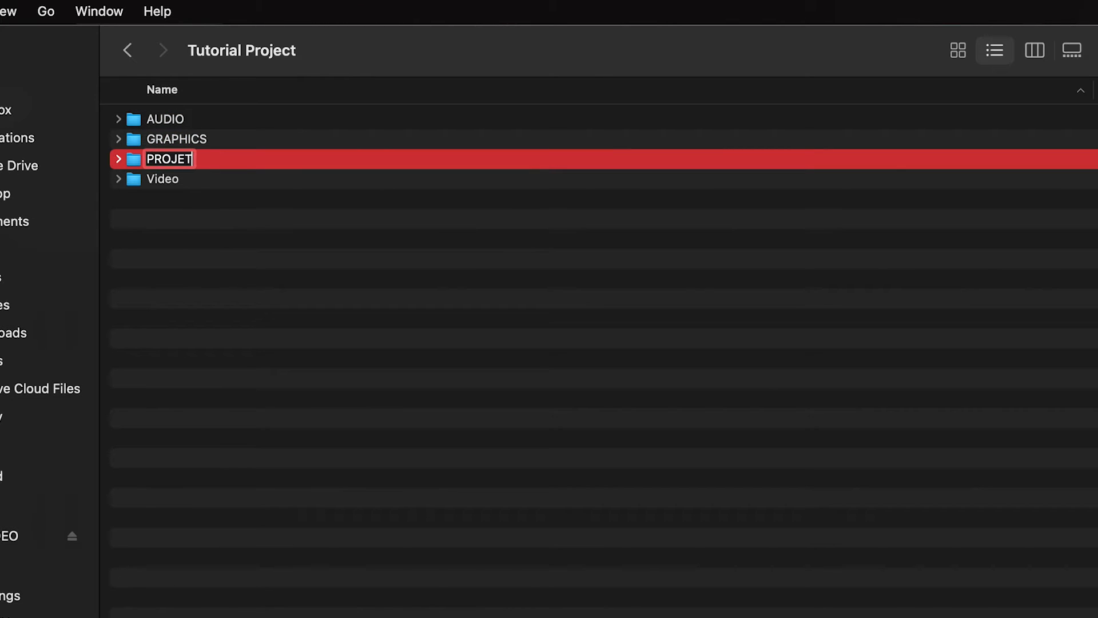
key(Return)
key(Return)
text(PROJECT)
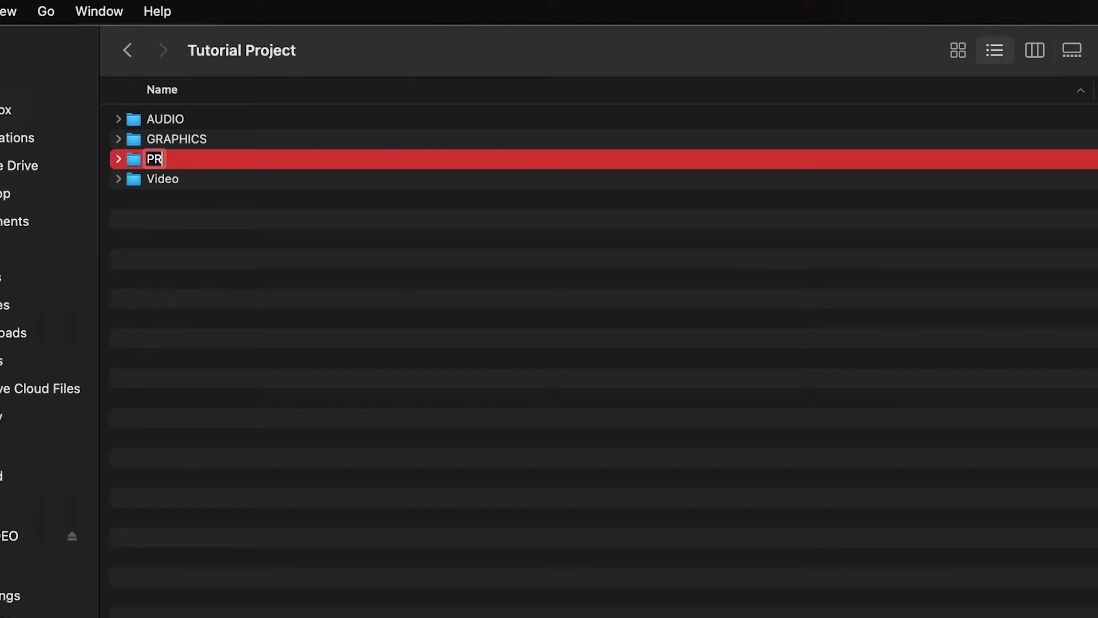
key(Return)
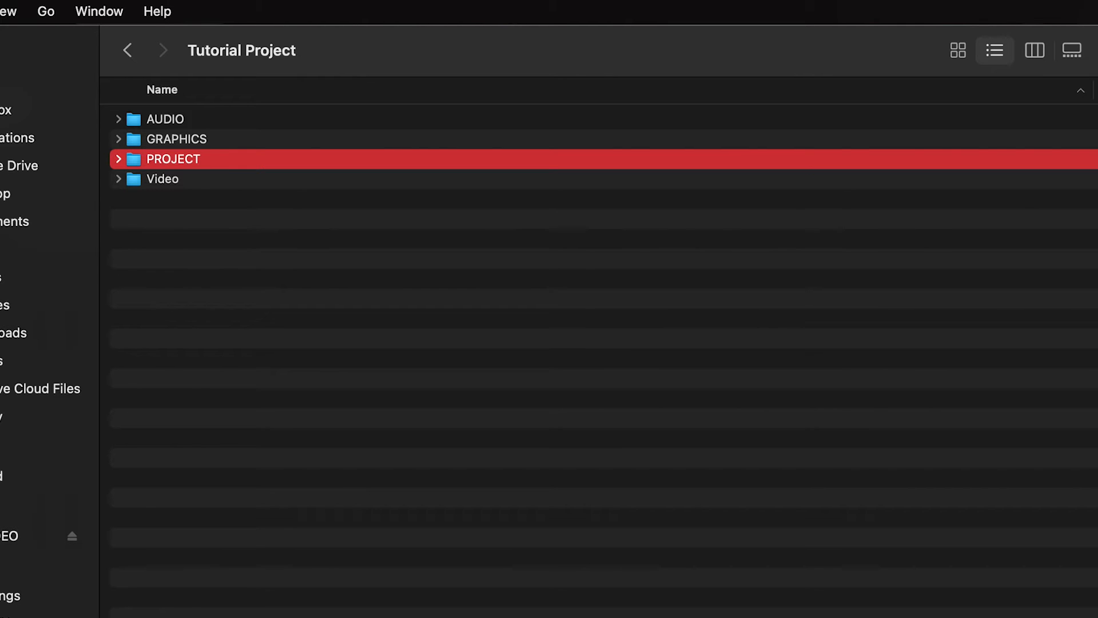
Rename the Video folder in capitals as VIDEO.
click(194, 177)
key(Return)
text(VIDEO)
key(Return)
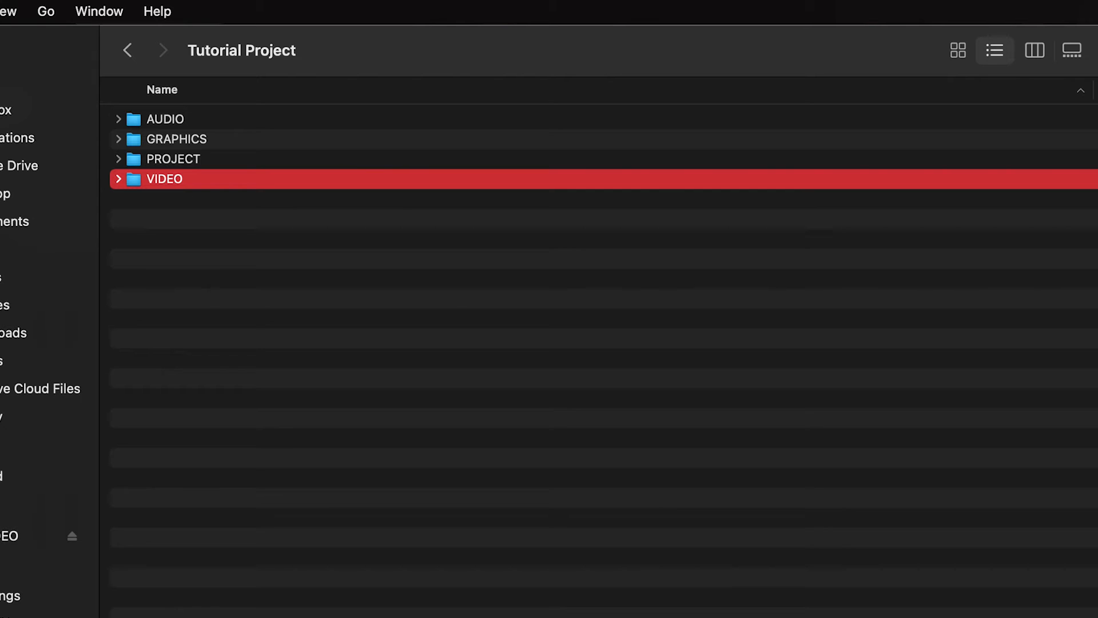
Move ChannelTrailer2.mp4 from the desktop into the VIDEO folder of Tutorial Project.
key(super+Tab)
key(super+m)
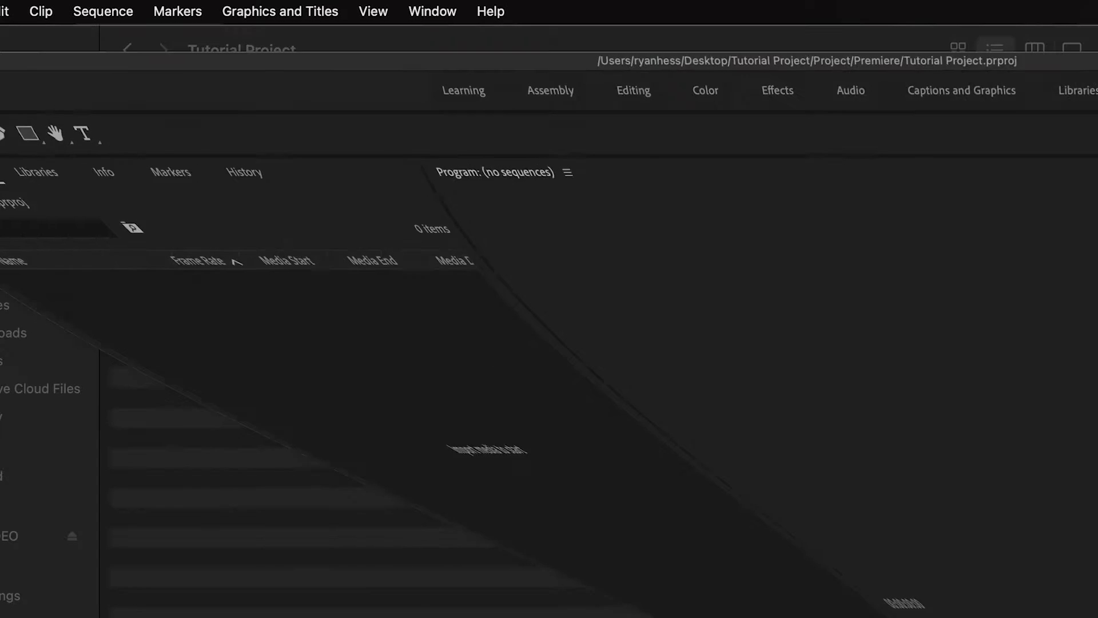
drag(64, 40, 317, 36)
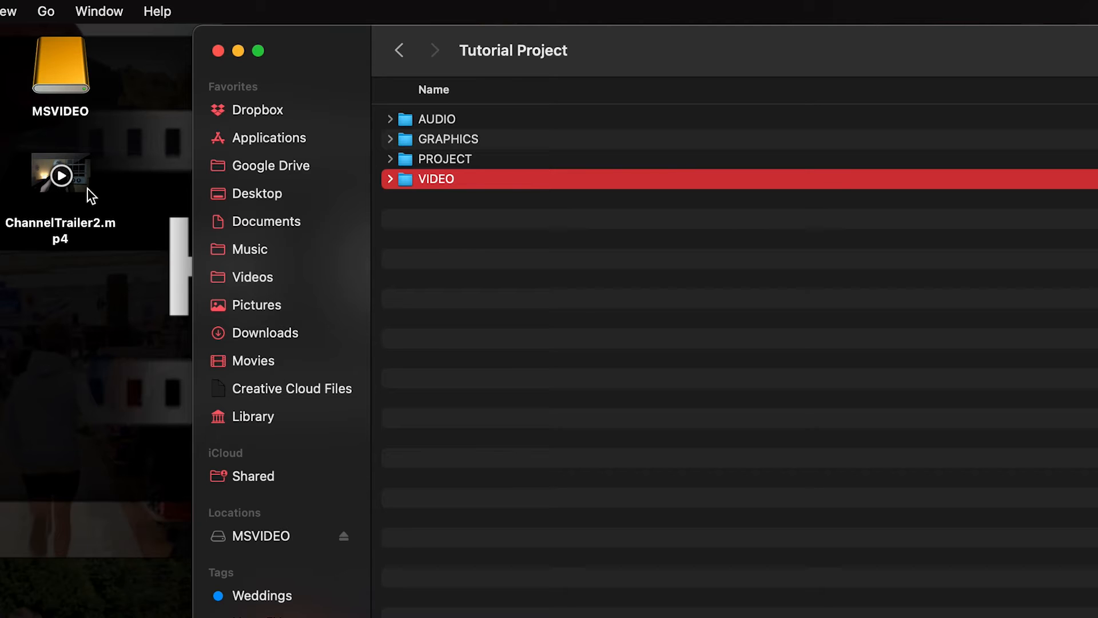
drag(83, 193, 444, 177)
drag(318, 50, 76, 20)
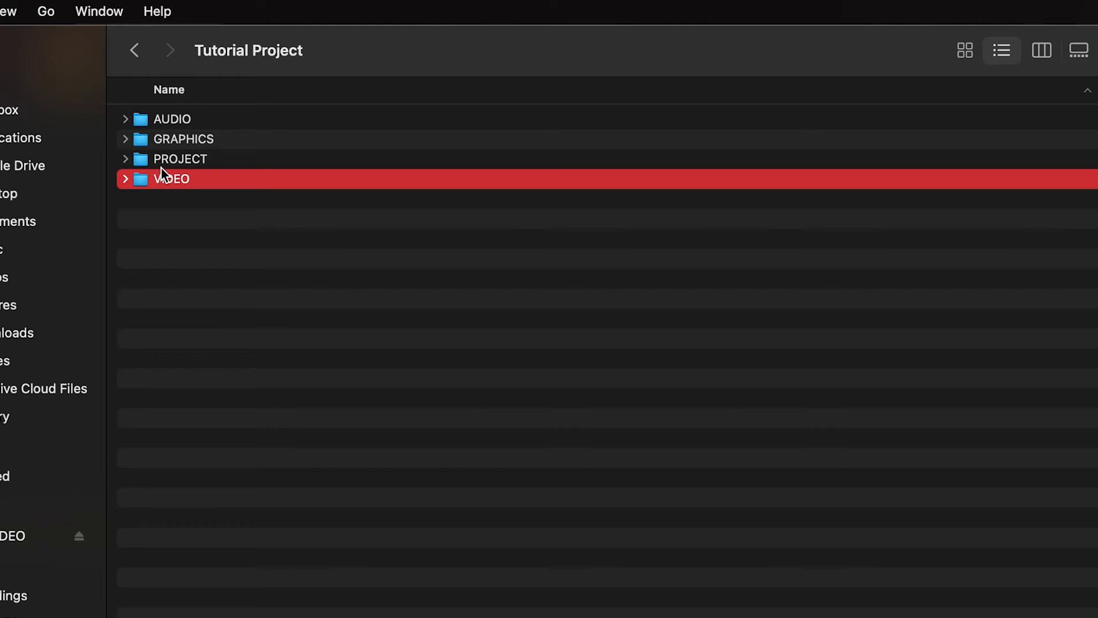
Examine the contents of the PROJECT and VIDEO folders inside Tutorial Project.
click(124, 159)
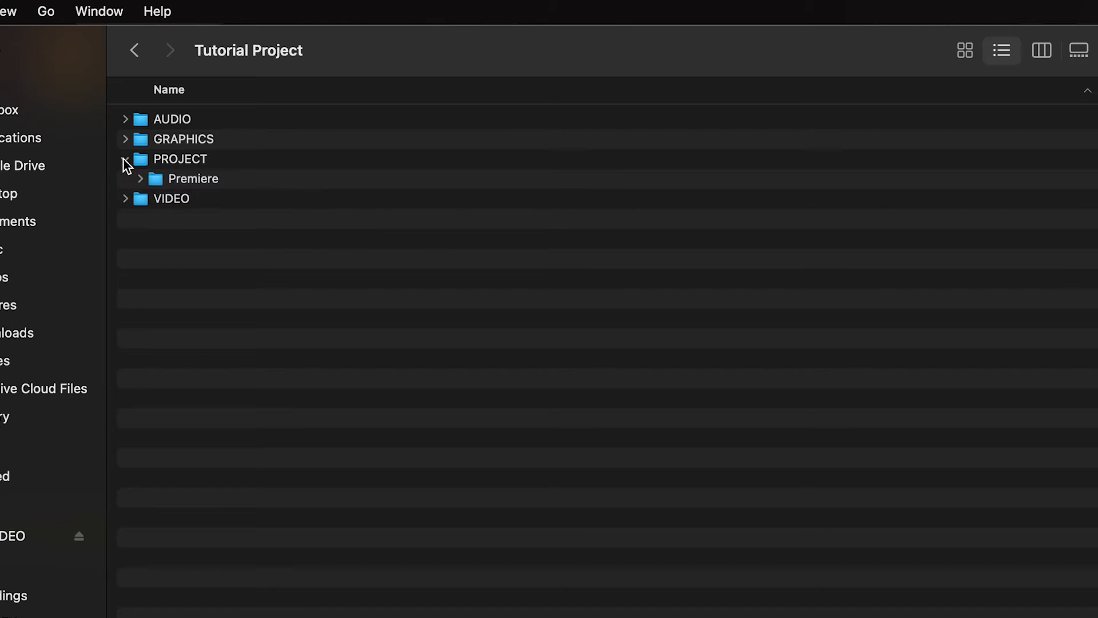
click(139, 176)
click(124, 159)
click(123, 179)
click(160, 200)
click(133, 182)
click(124, 179)
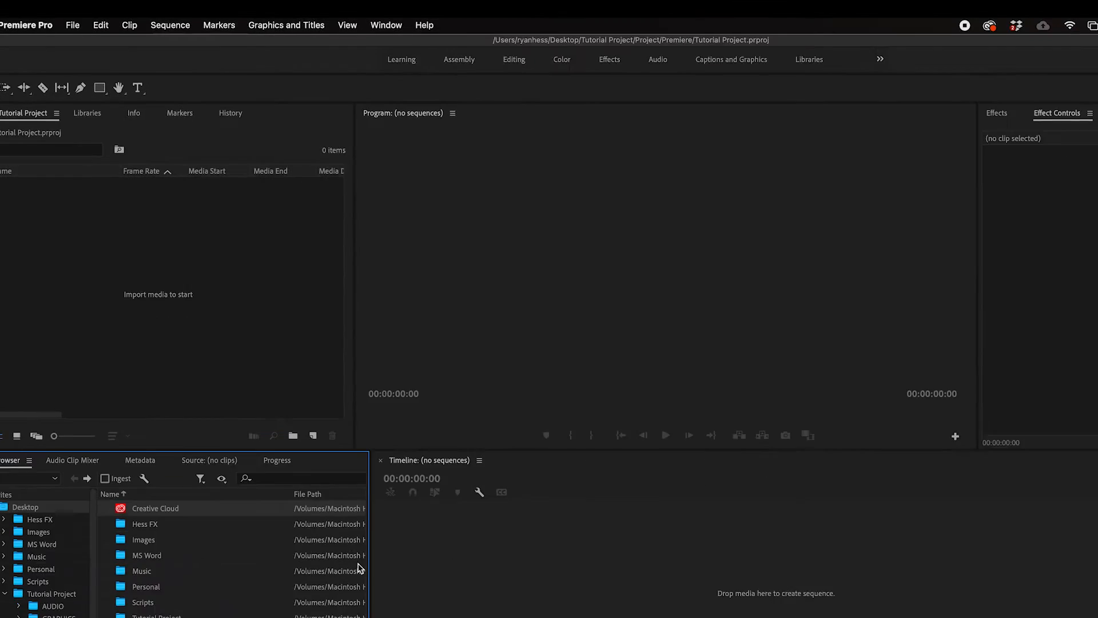
Switch to Premiere Pro, import the Tutorial Project's VIDEO folder as a bin and check the clip inside it.
double_click(172, 616)
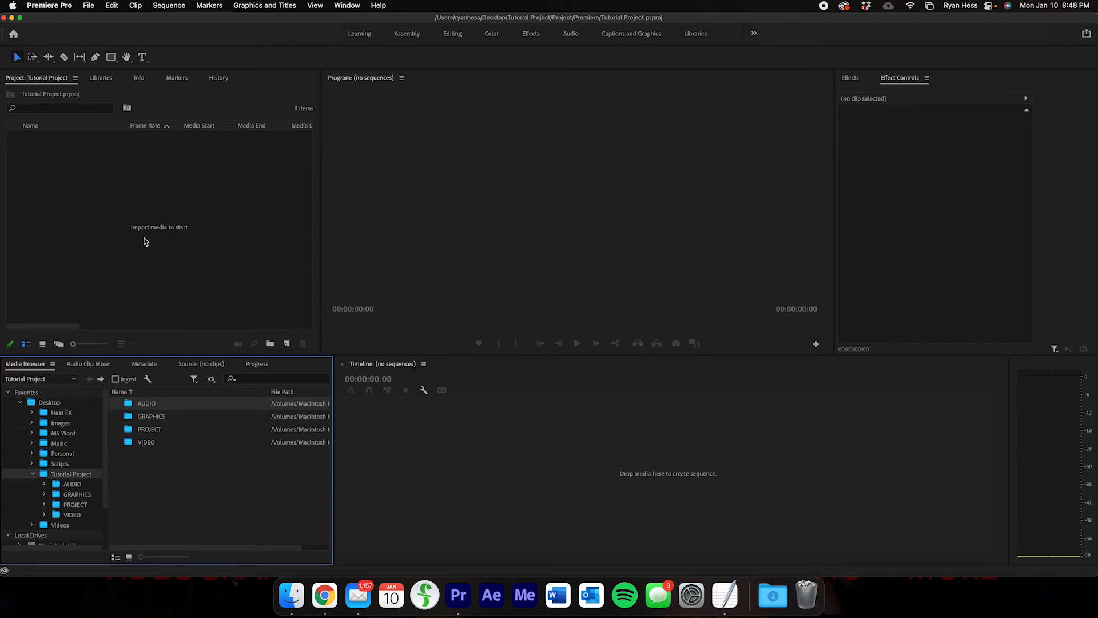
click(151, 441)
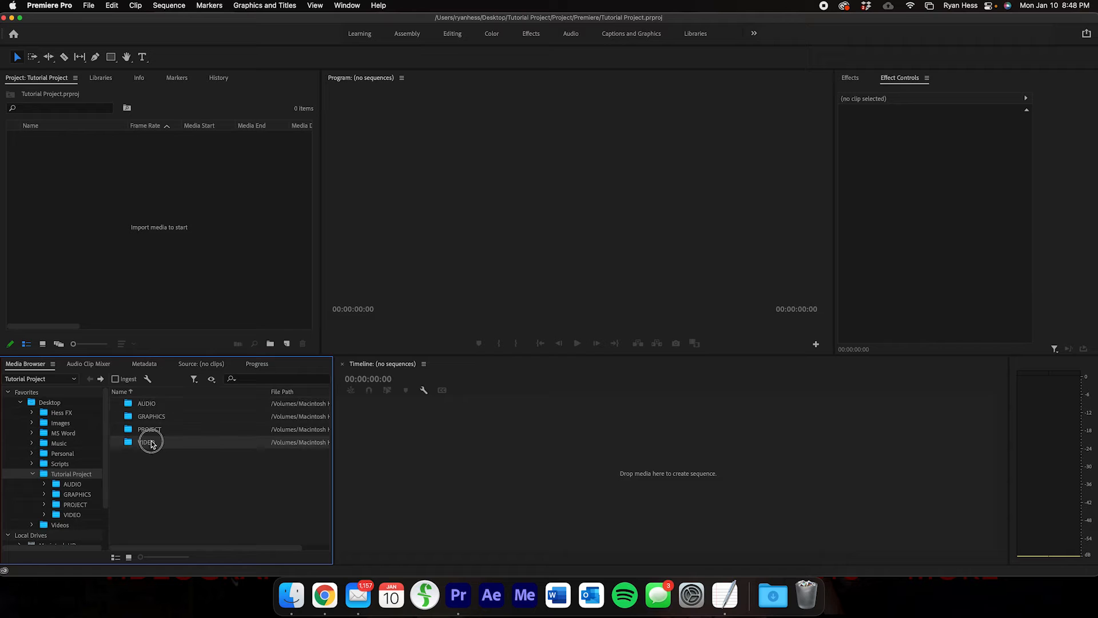
drag(153, 441, 97, 297)
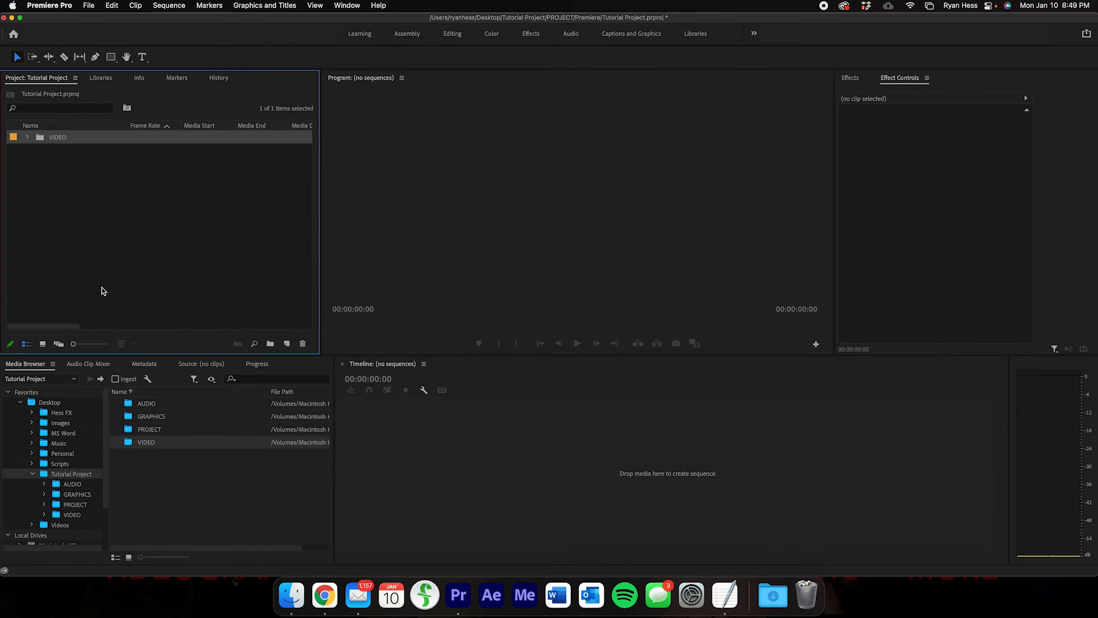
click(28, 137)
click(36, 148)
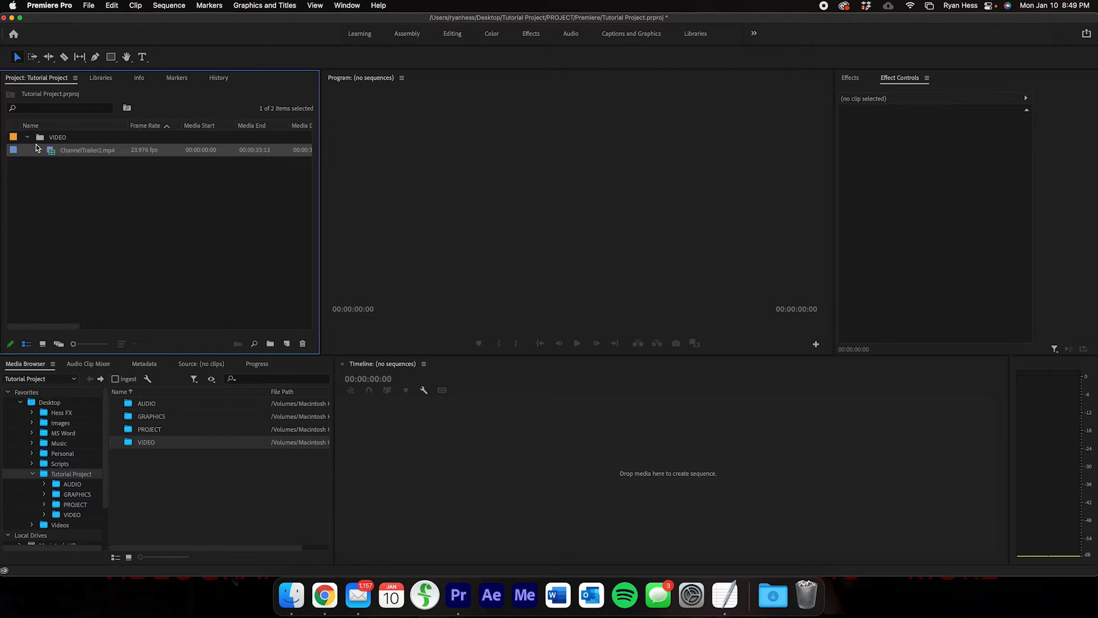
click(27, 139)
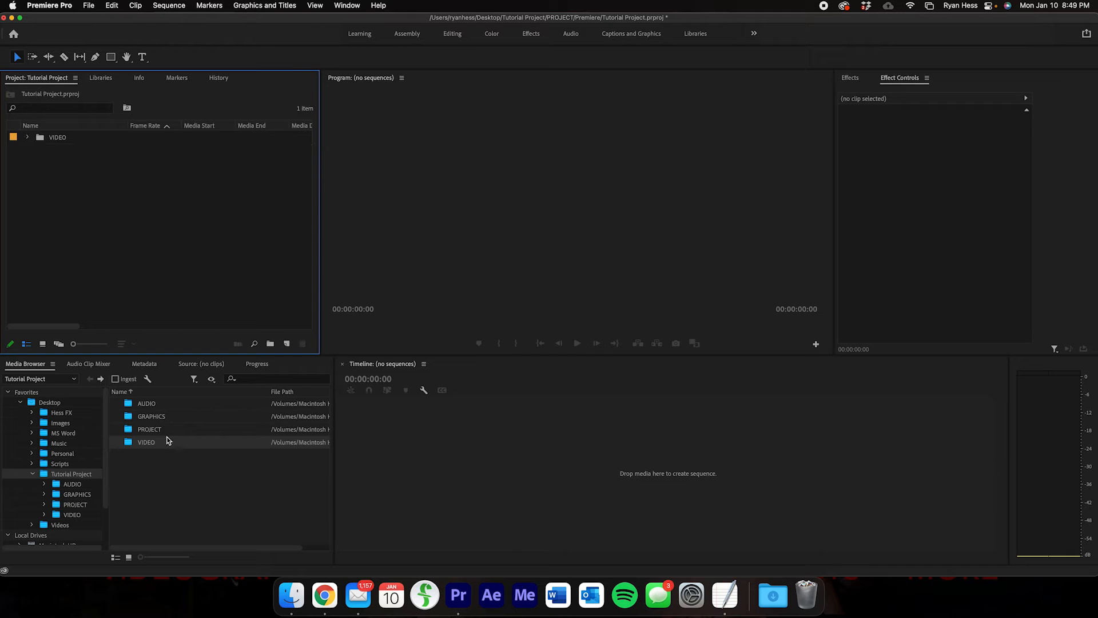
Try to import the GRAPHICS and AUDIO folders into the project.
drag(161, 417, 134, 329)
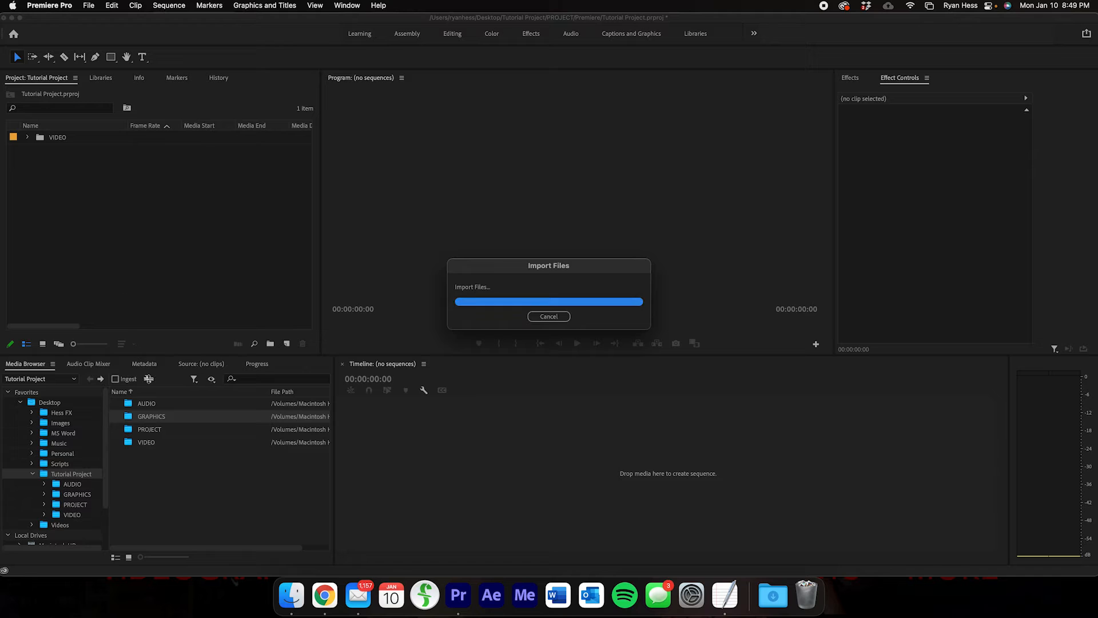
drag(148, 403, 110, 253)
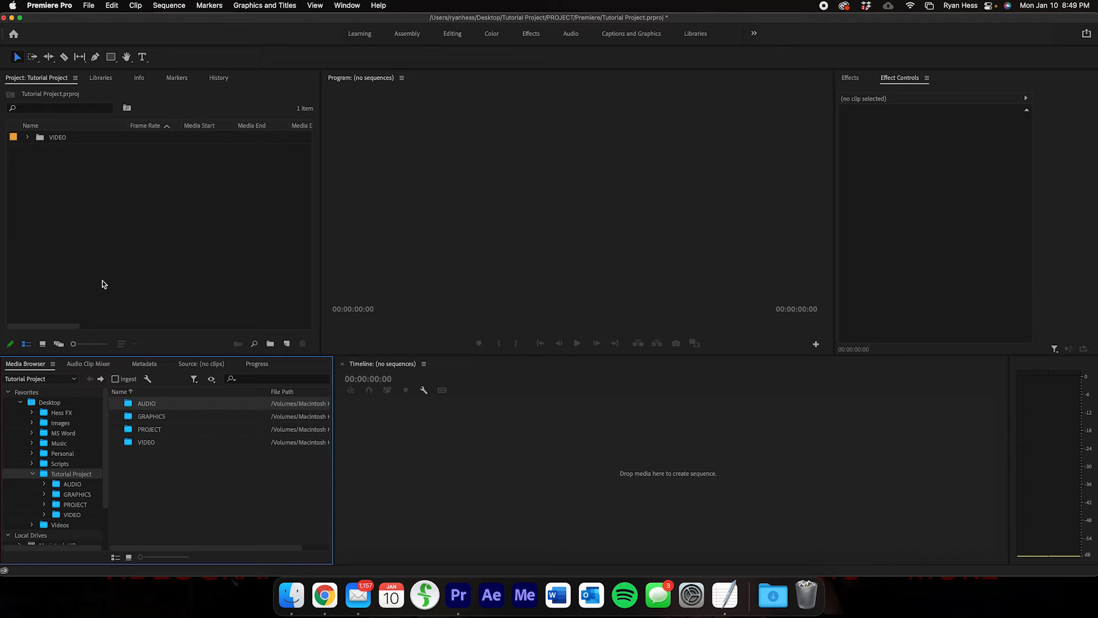
click(162, 431)
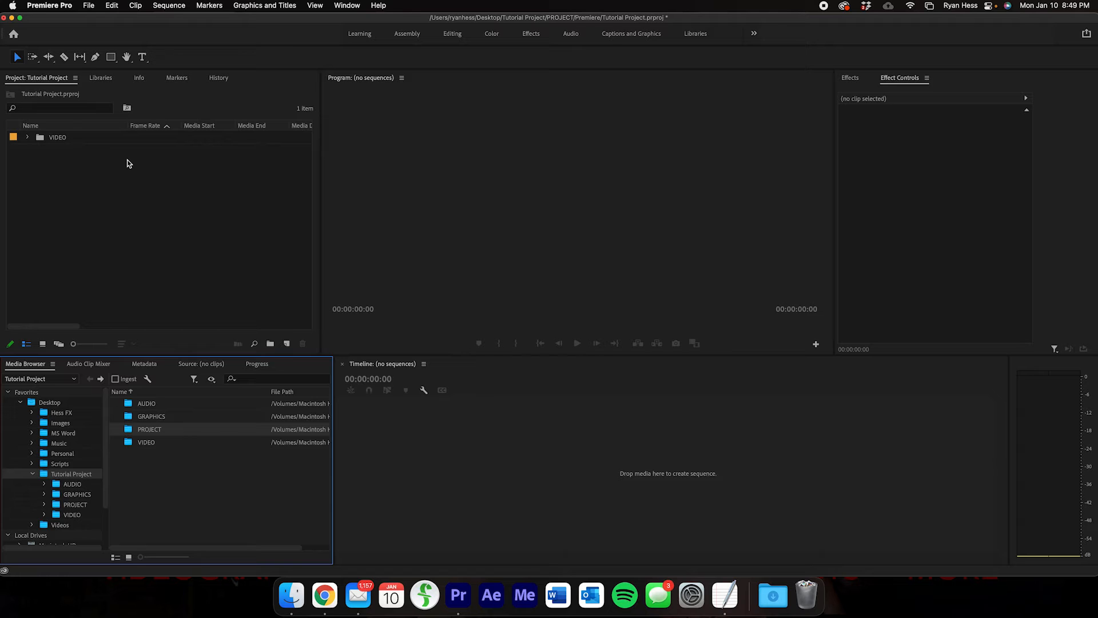
Create a bin named *SEQUENCES at the project's root level and sort the project items by name.
click(86, 191)
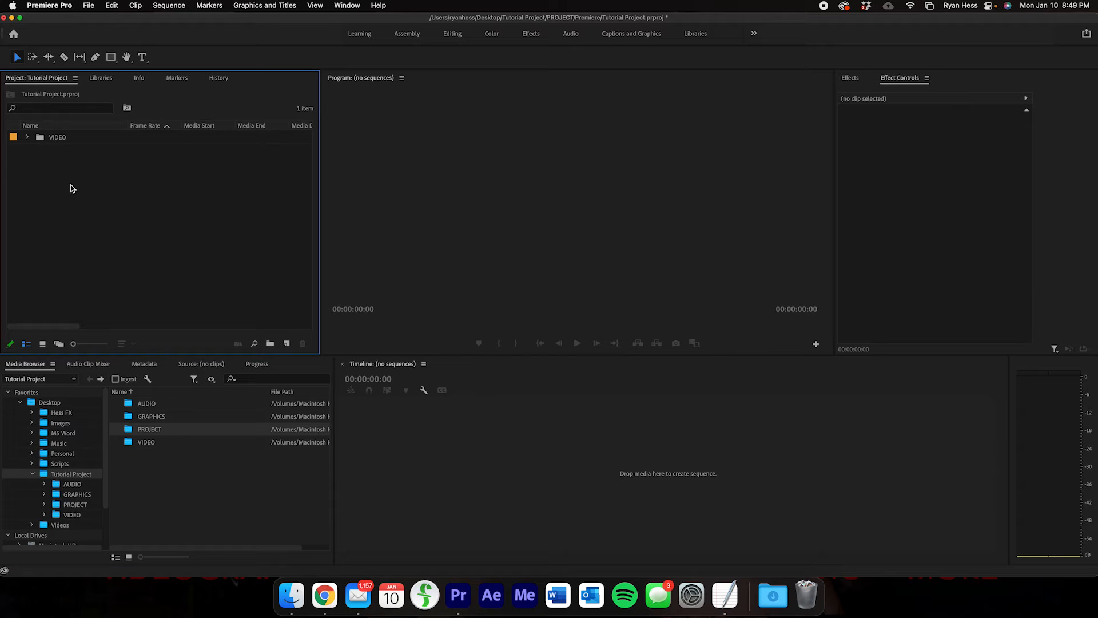
click(271, 343)
text(*SEQUENCES)
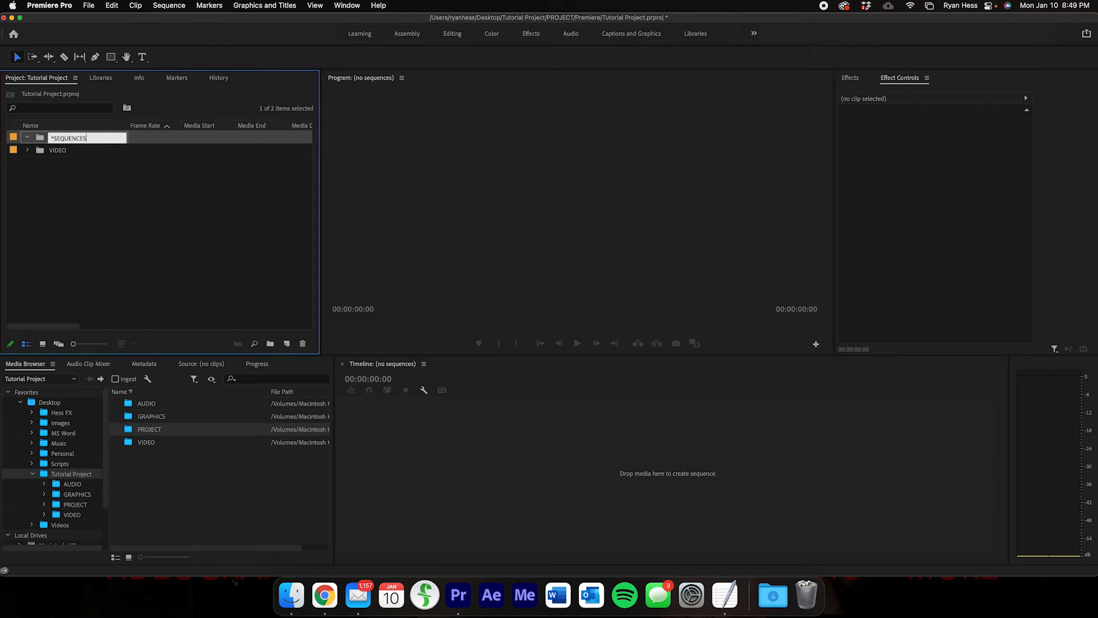
key(Tab)
key(Return)
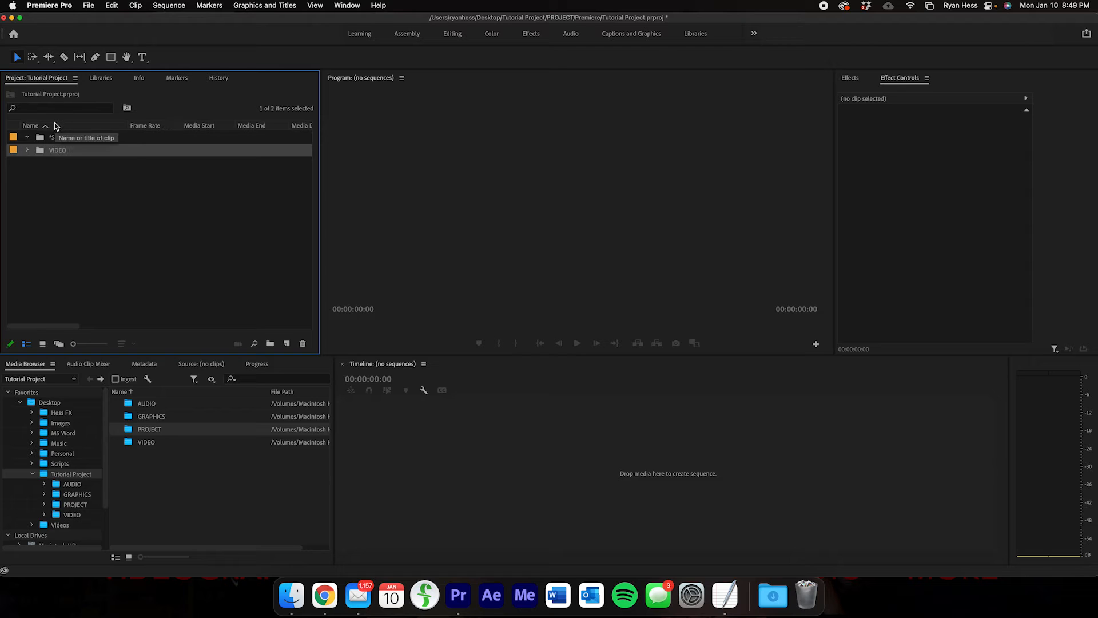
click(56, 125)
click(52, 132)
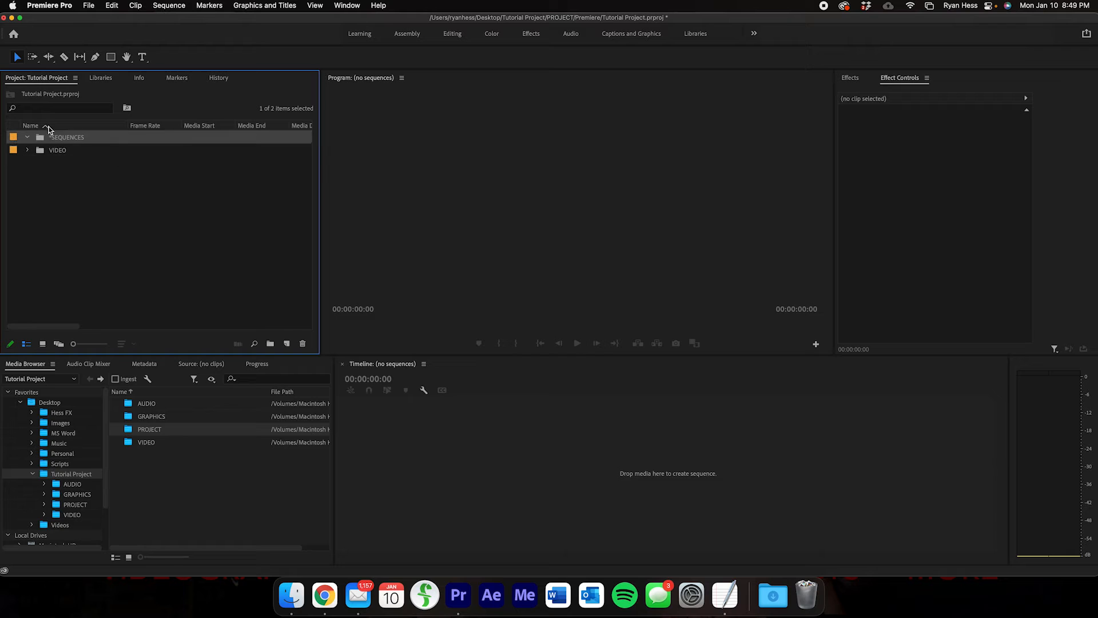
Try to place ChannelTrailer2.mp4 in the empty timeline and return the clip to the VIDEO bin.
click(123, 243)
click(162, 414)
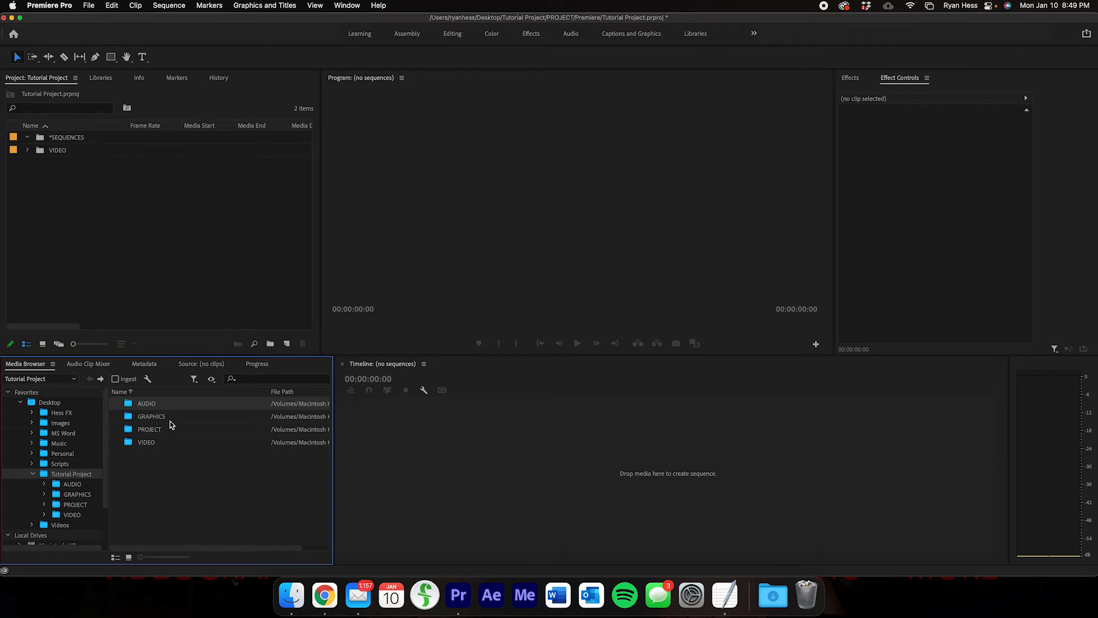
click(27, 138)
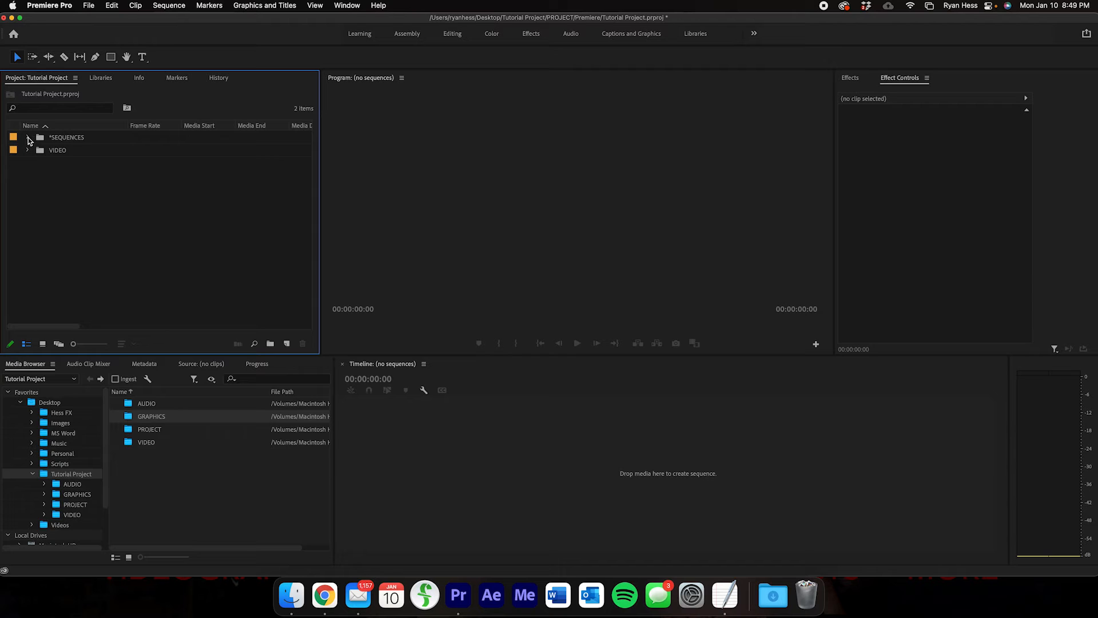
click(27, 150)
click(72, 166)
drag(73, 167, 446, 445)
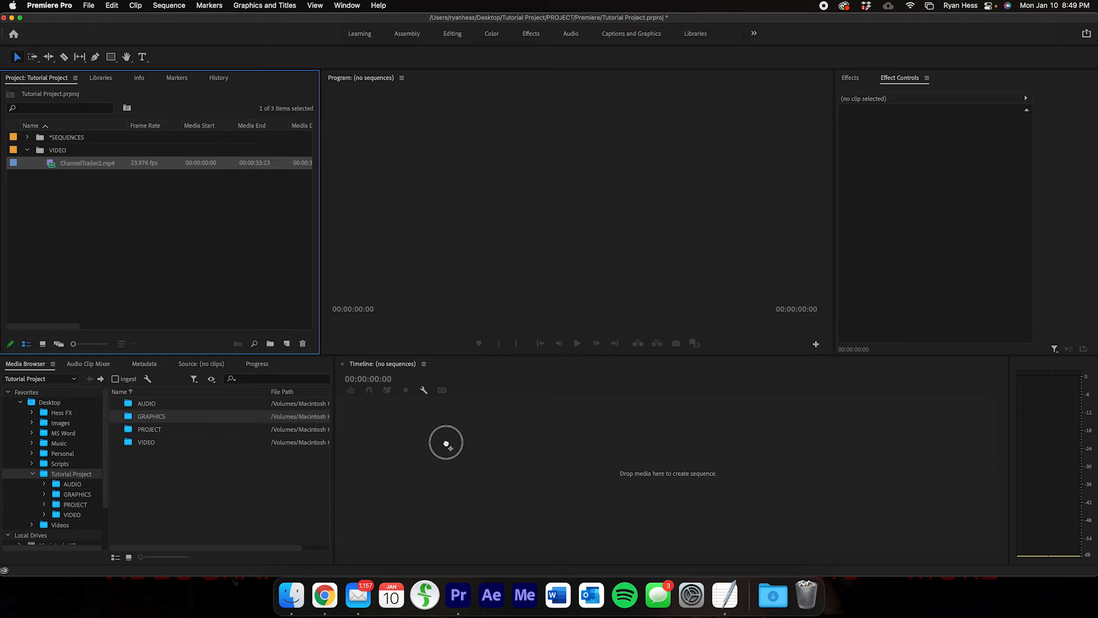
drag(447, 444, 115, 189)
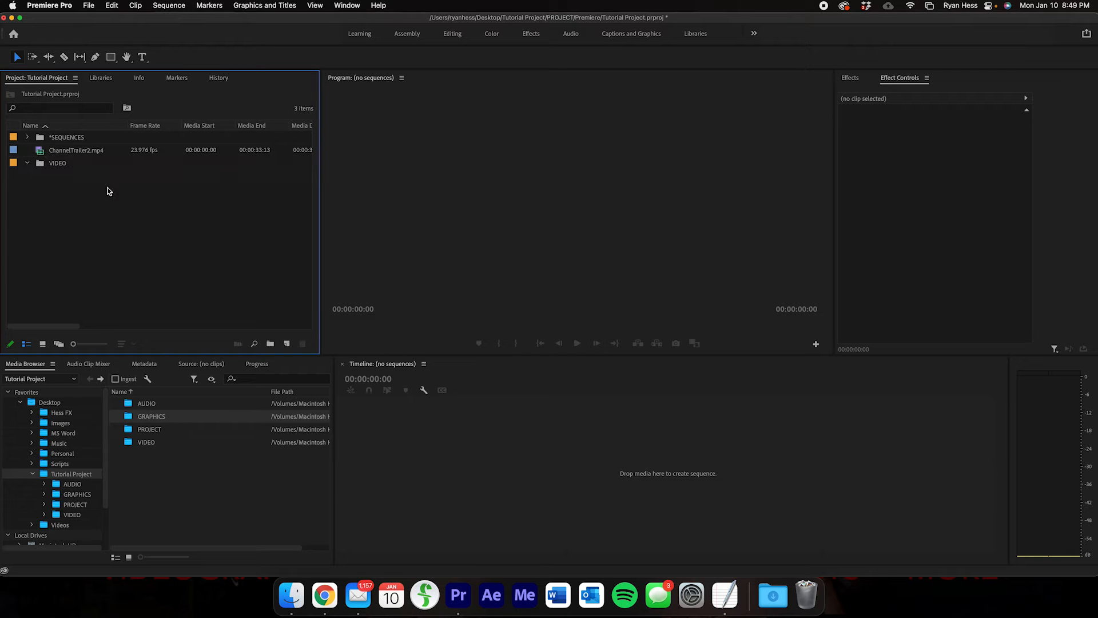
drag(75, 154, 70, 163)
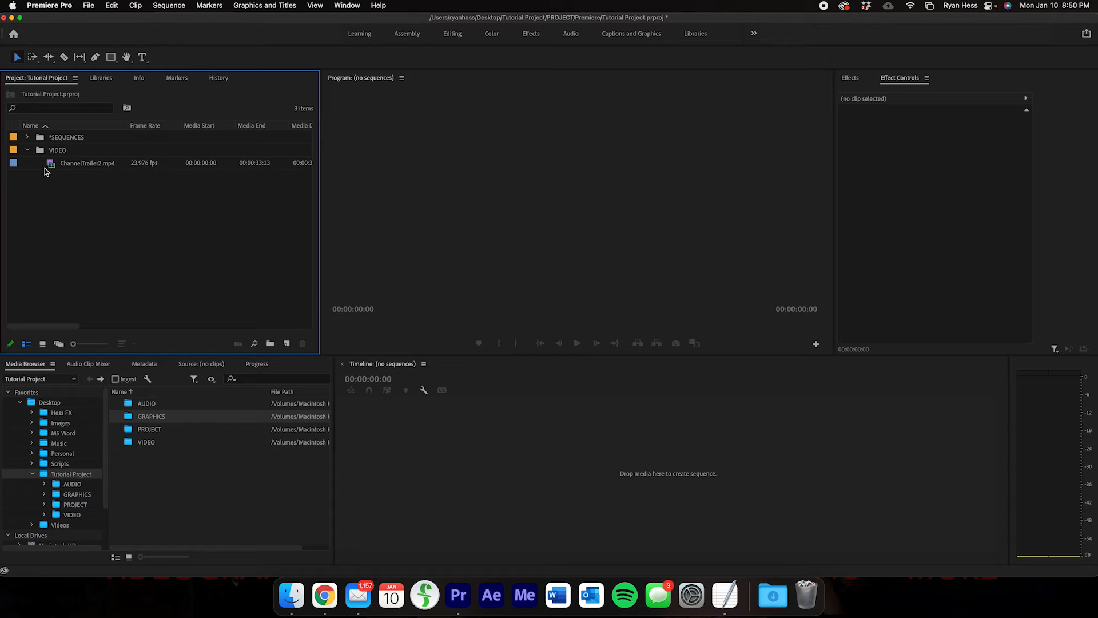
click(27, 150)
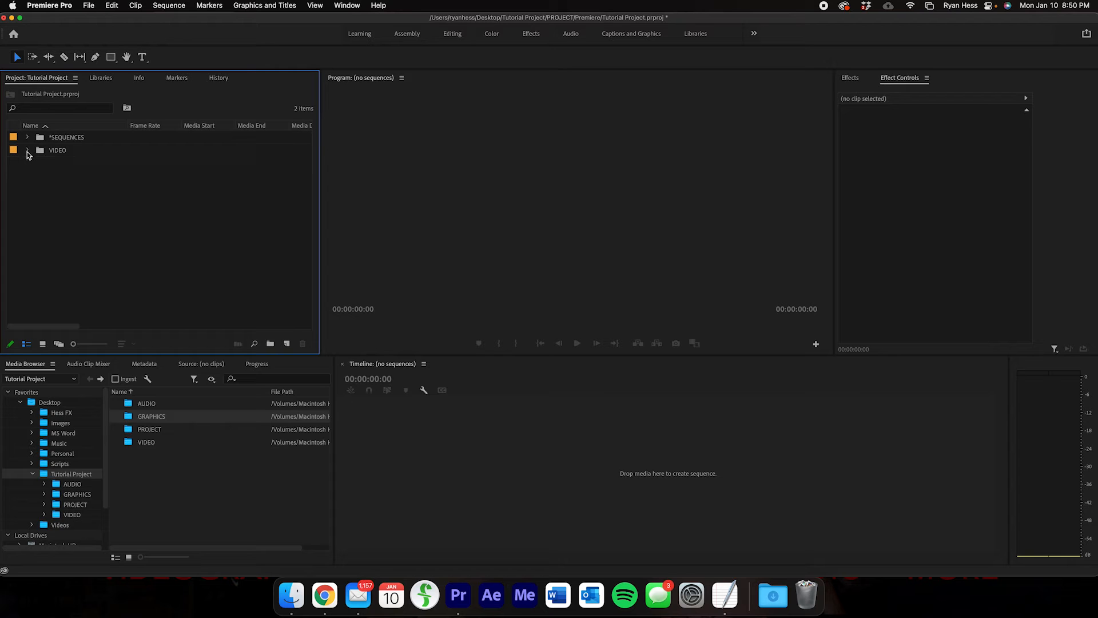
Start a new sequence with the ARRI 1080p 23.976 preset.
click(89, 5)
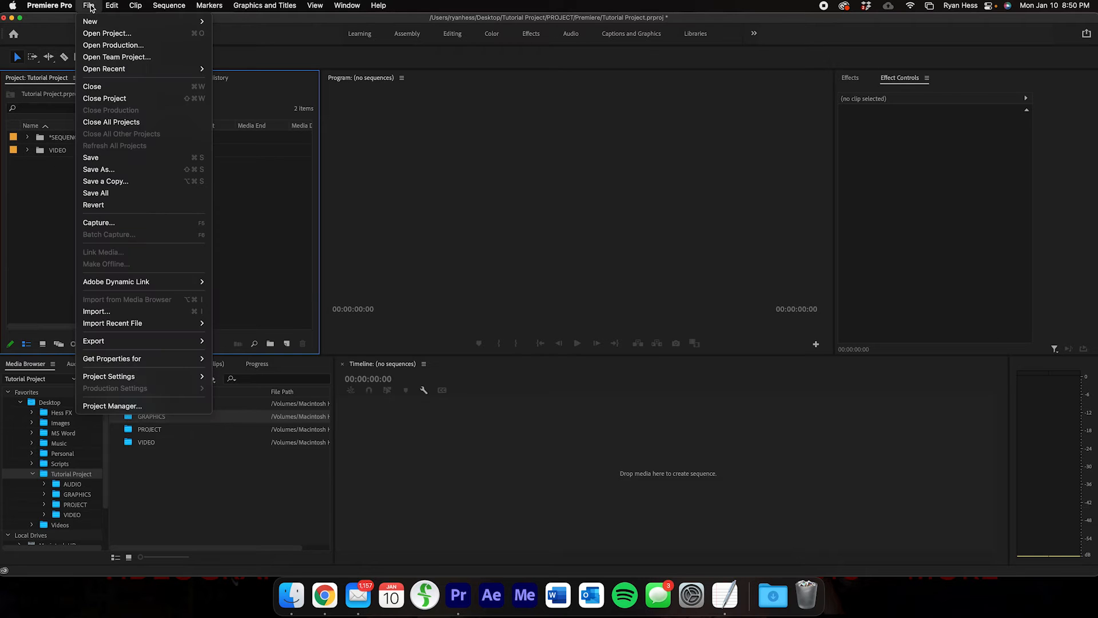
mouse_move(92, 23)
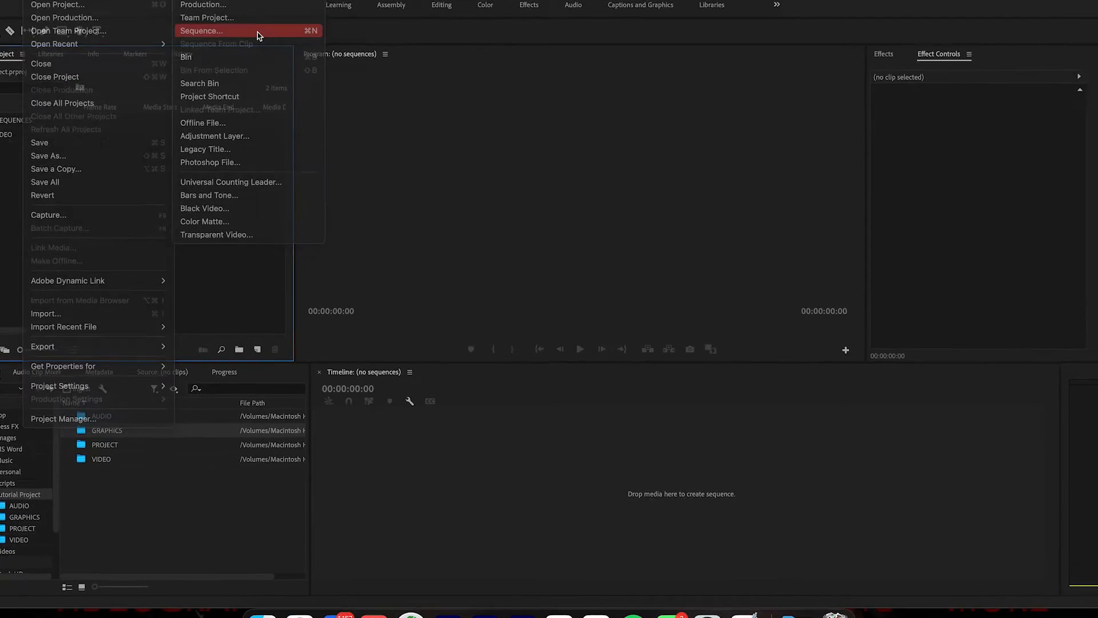
click(237, 57)
scroll(425, 209, down, 3)
scroll(424, 209, up, 3)
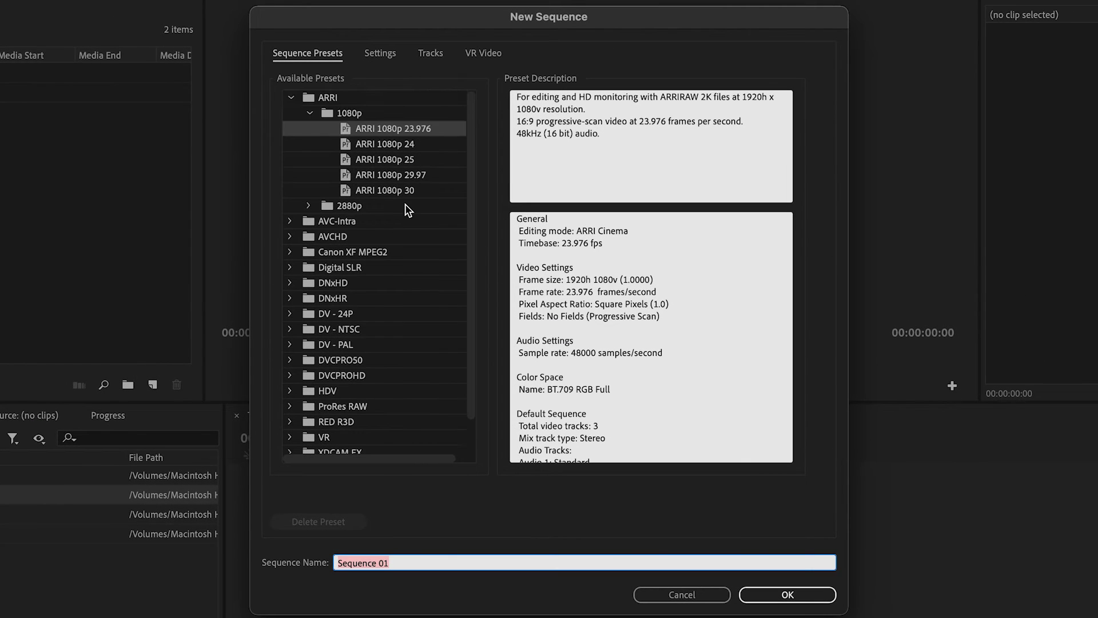
click(289, 236)
click(290, 236)
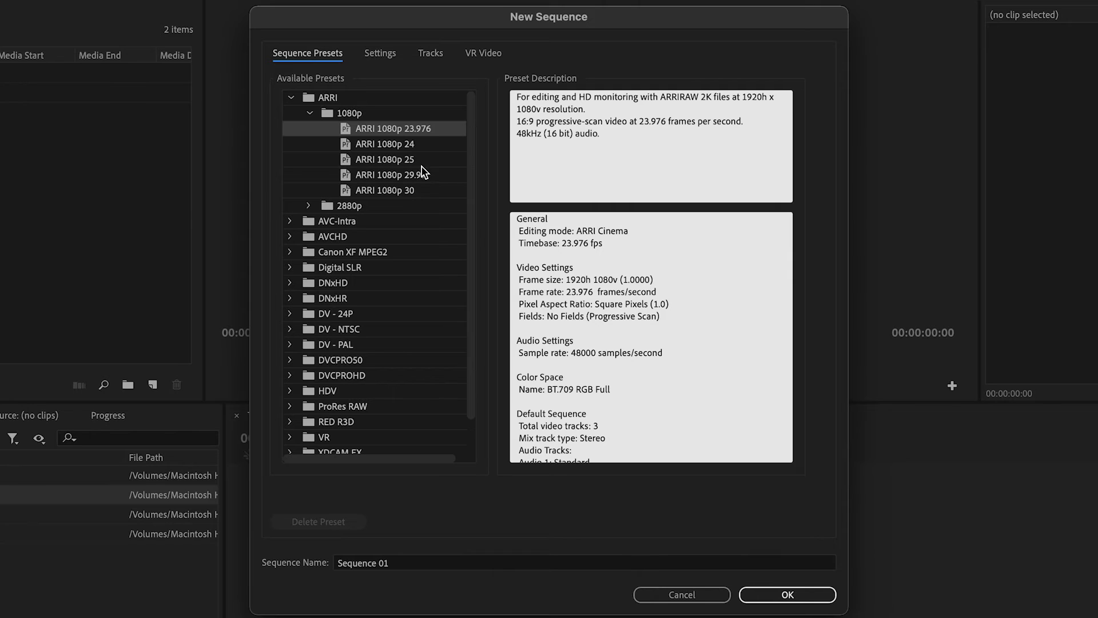
click(421, 128)
Name the new sequence 220110a TUTORIAL SEQ 01 and create it.
click(410, 563)
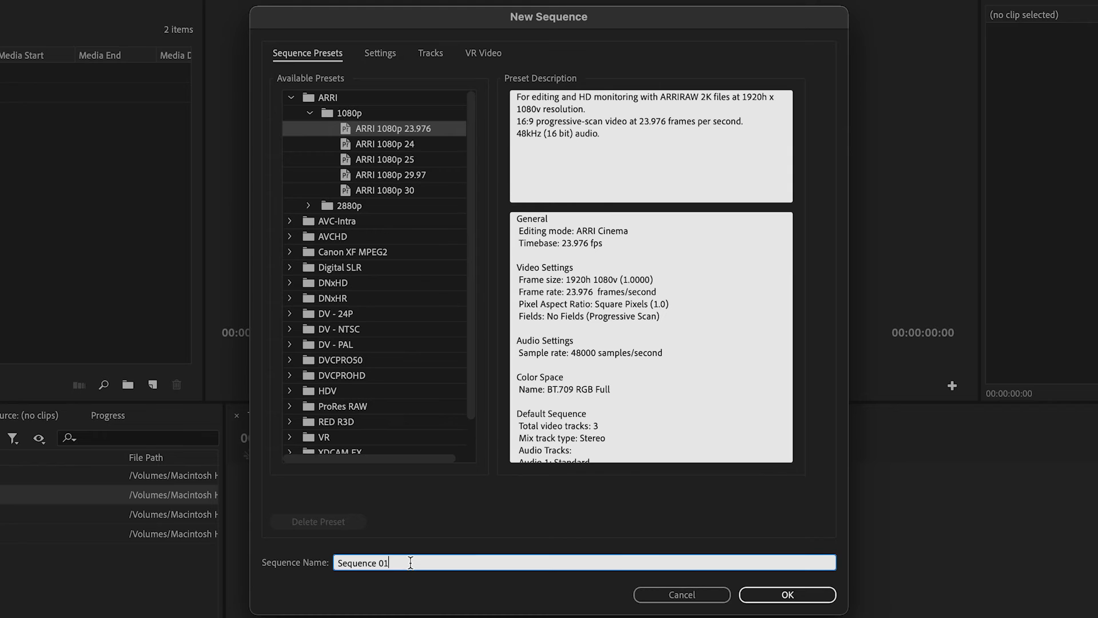
drag(409, 564, 335, 561)
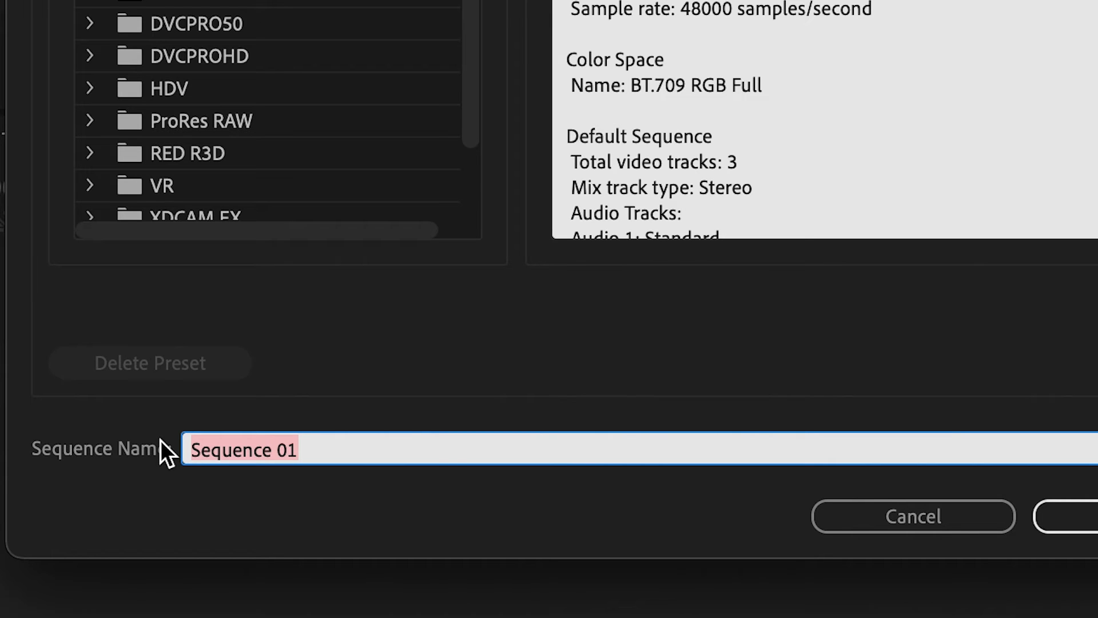
text(22)
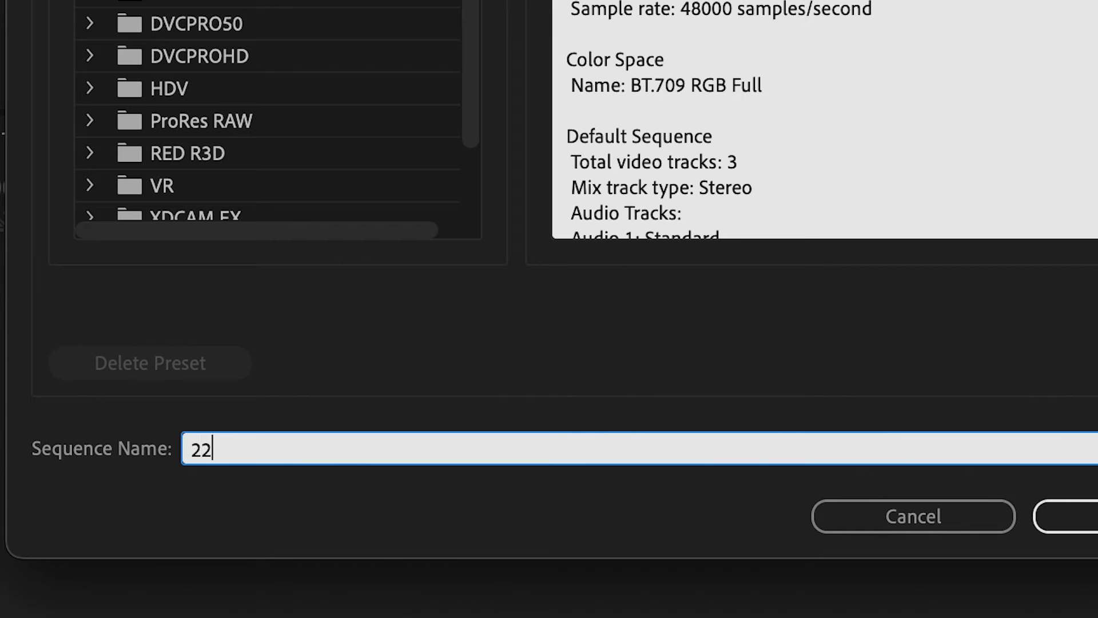
text(0110a TUTORIAL)
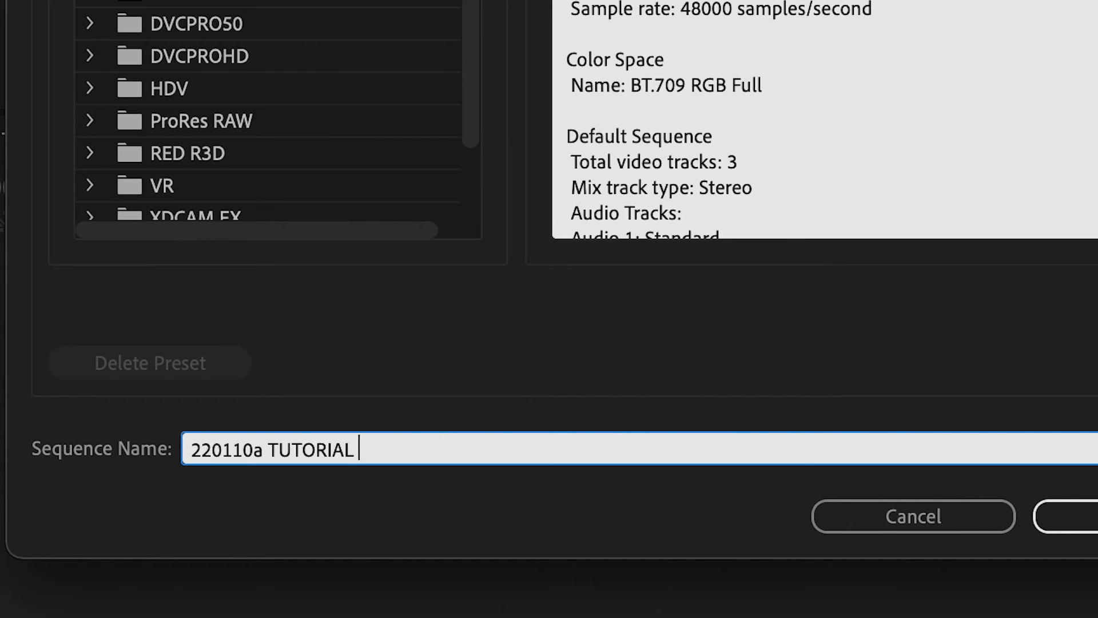
text( SEQ 01)
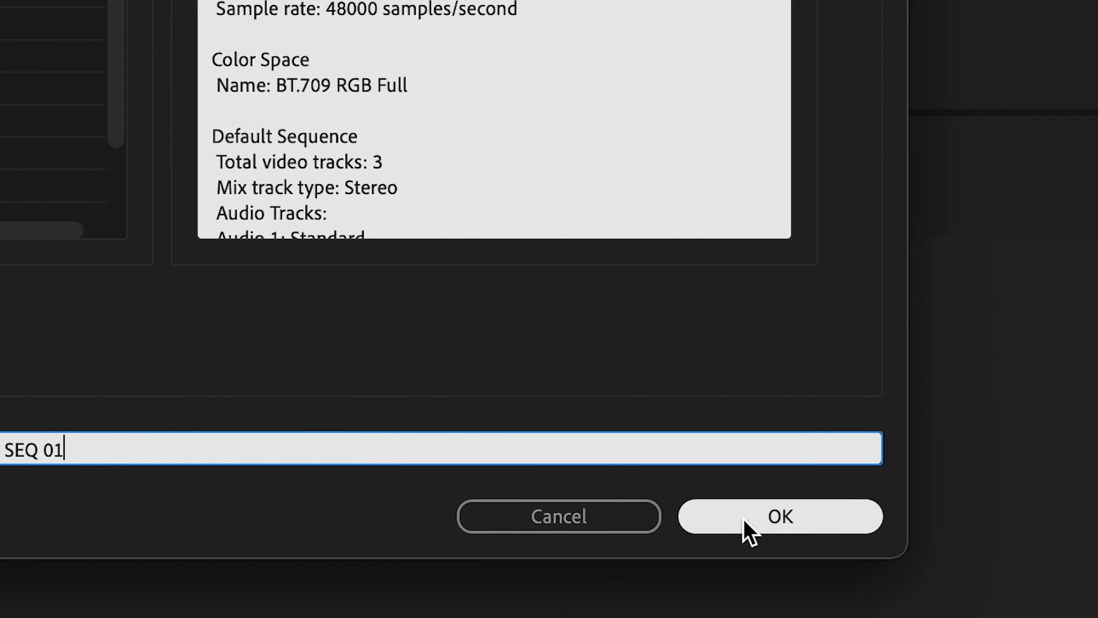
click(1040, 518)
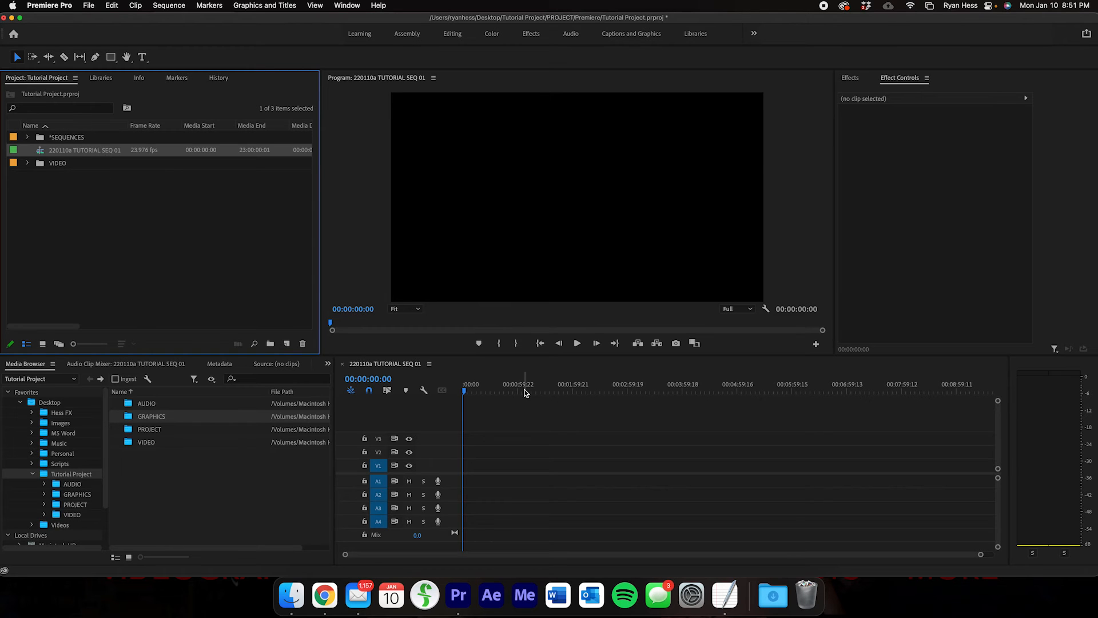
drag(471, 386, 413, 382)
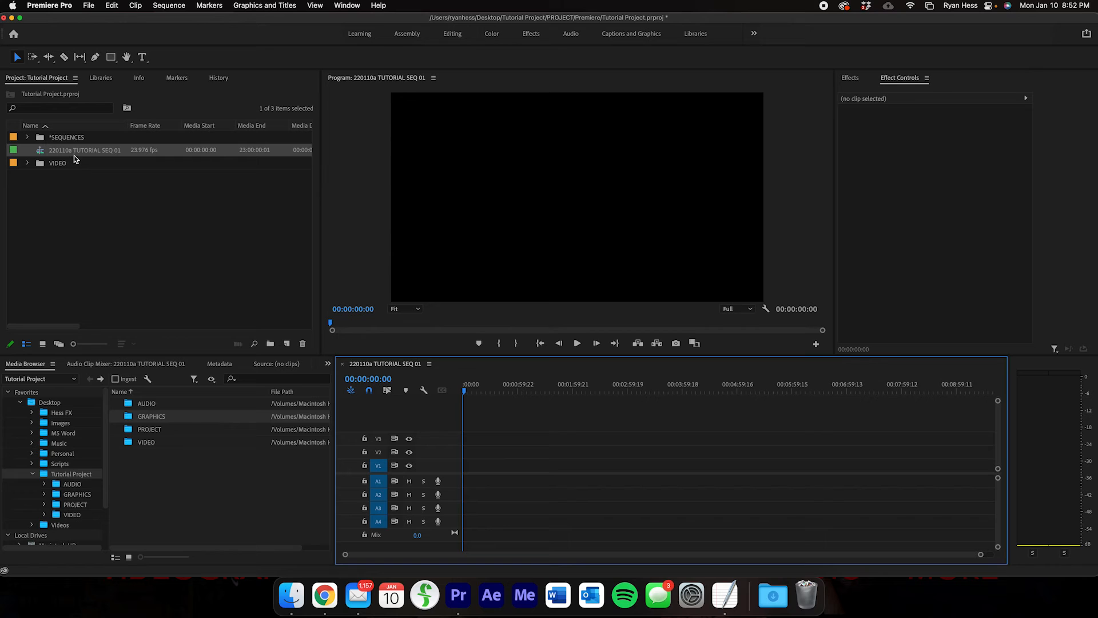
Move the sequence 220110a TUTORIAL SEQ 01 into the *SEQUENCES bin and expand that bin.
mouse_move(76, 152)
mouse_down()
mouse_move(59, 156)
mouse_move(54, 137)
mouse_move(64, 137)
mouse_up()
click(29, 138)
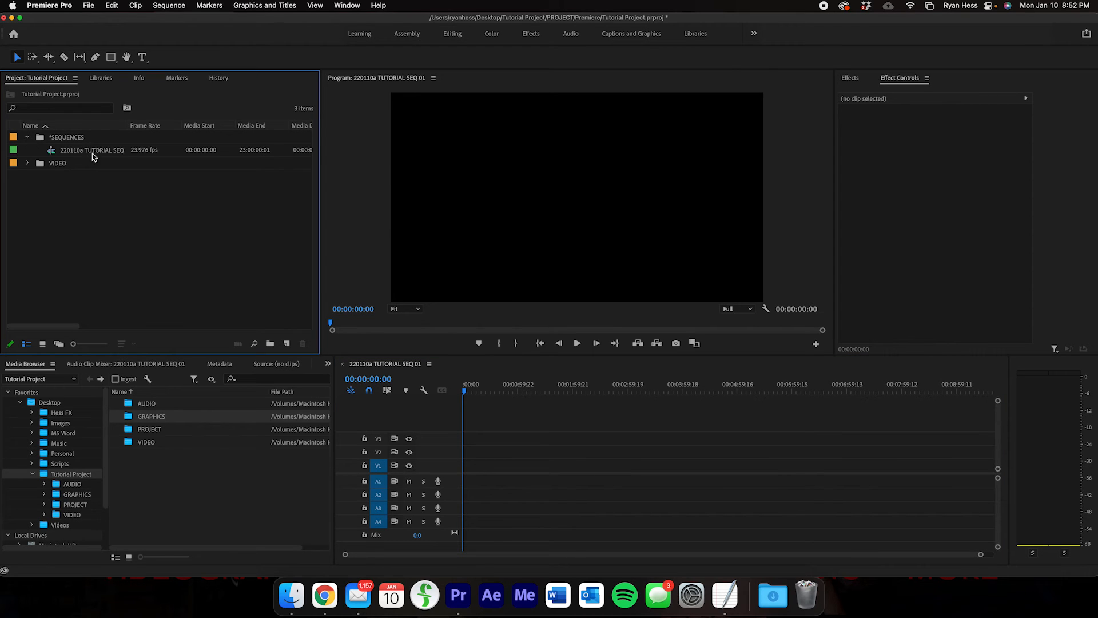
click(461, 391)
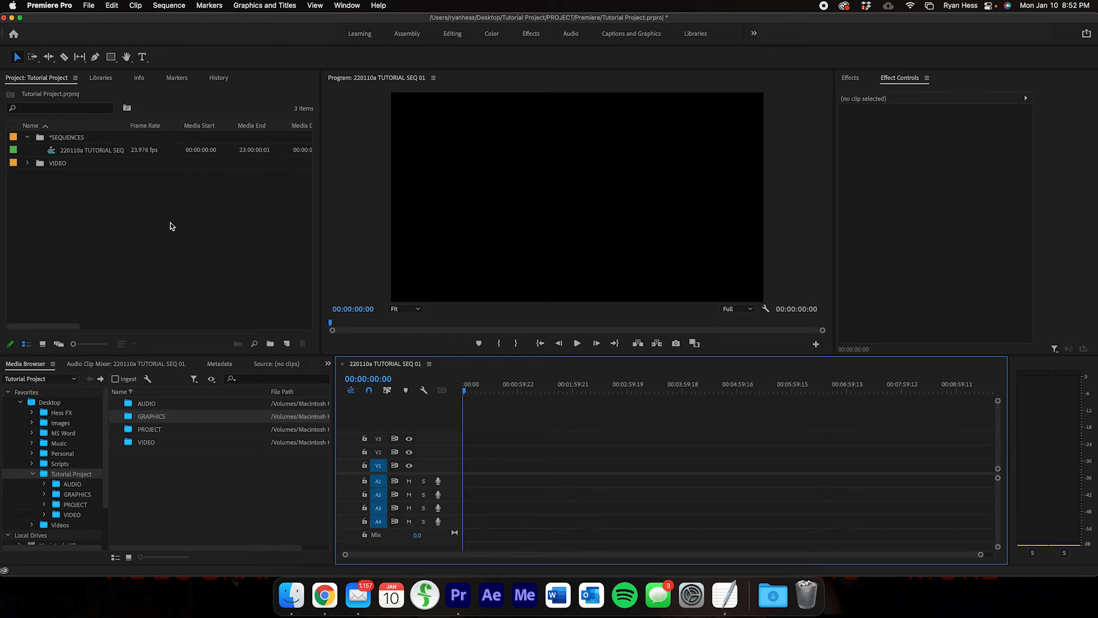
Try to import the GRAPHICS folder from the Tutorial Project directory into the project.
click(162, 416)
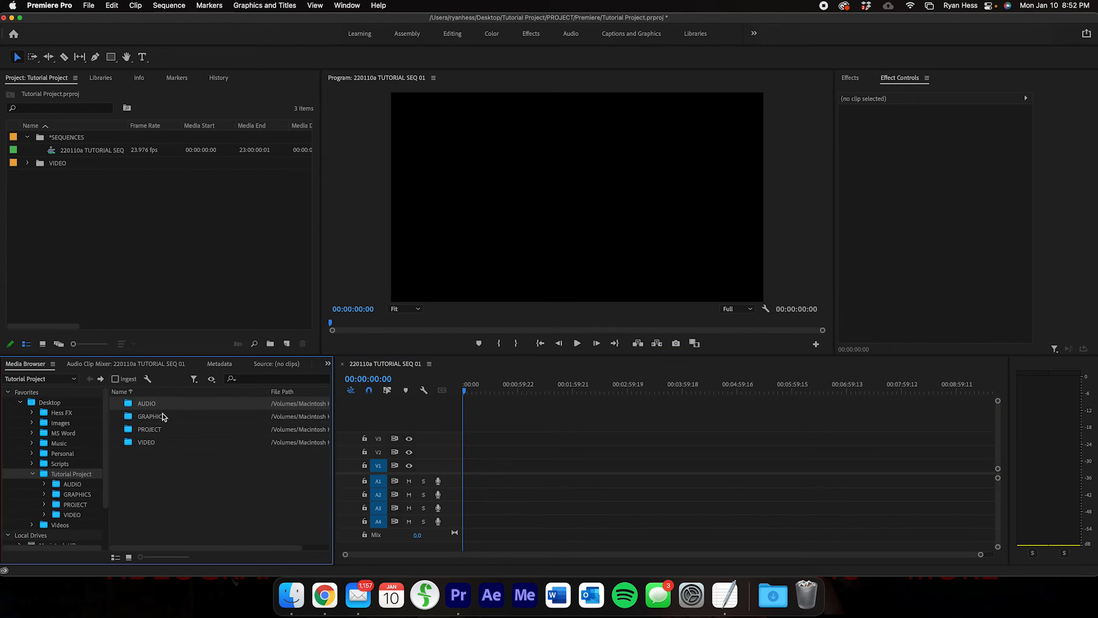
drag(163, 415, 100, 294)
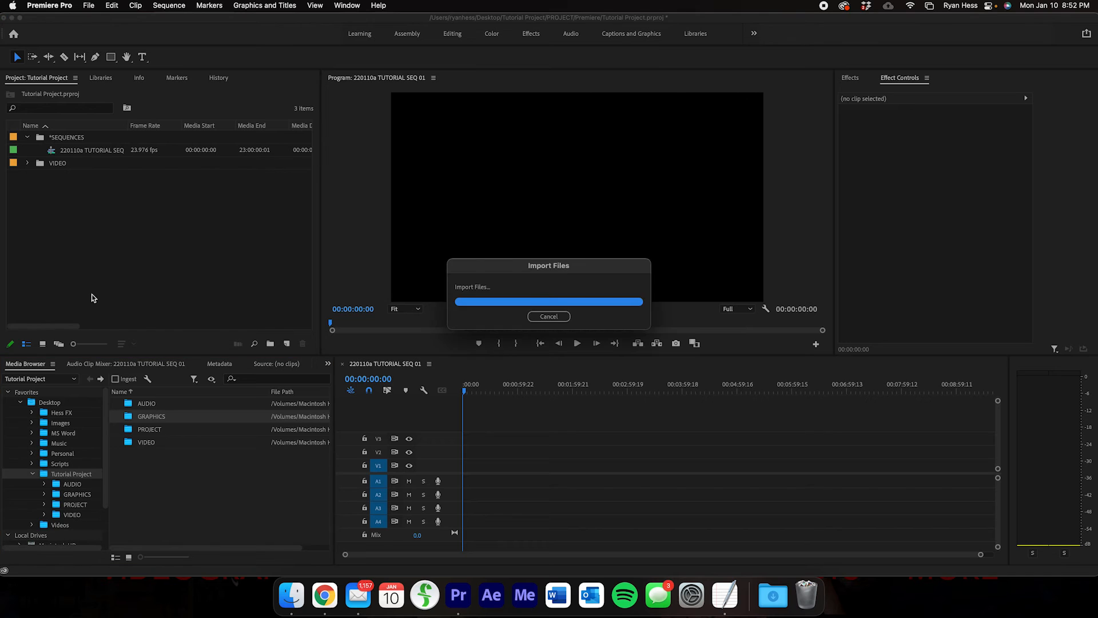
Place ChannelTrailer2.mp4 from the VIDEO bin at the start of the sequence on tracks V1 and A2.
click(27, 164)
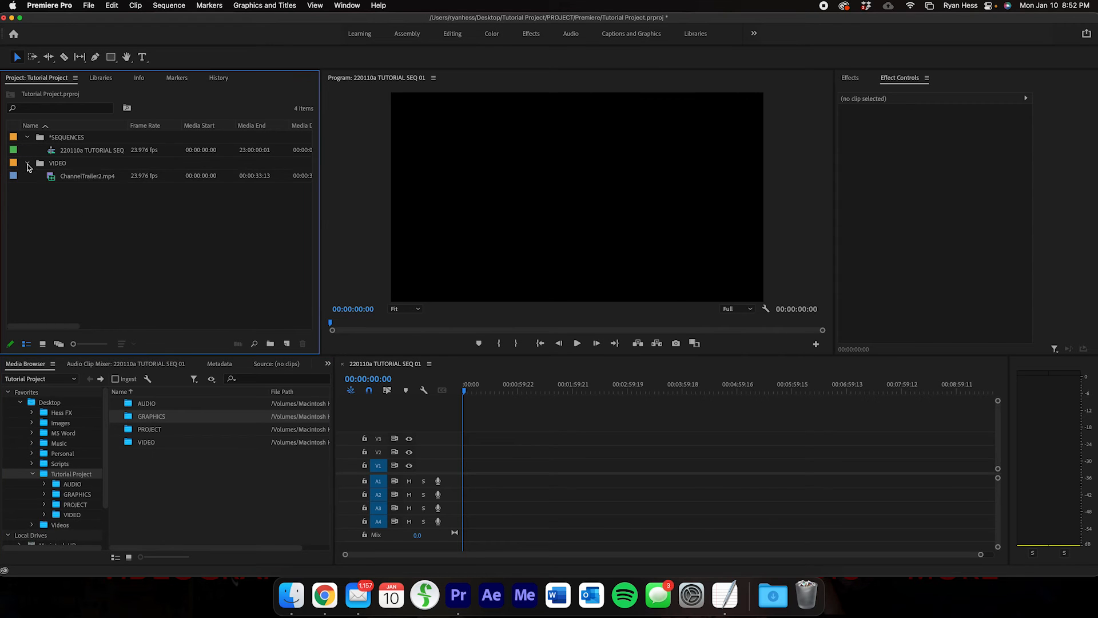
drag(78, 176, 468, 476)
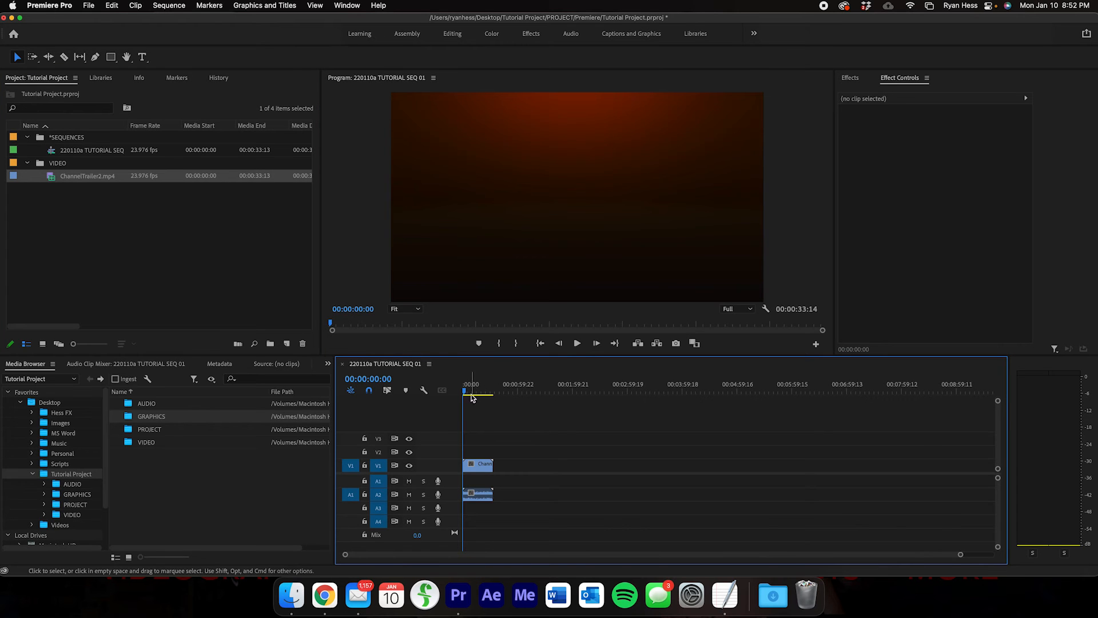
click(472, 390)
mouse_move(472, 389)
mouse_down()
mouse_move(483, 385)
mouse_move(462, 392)
mouse_up()
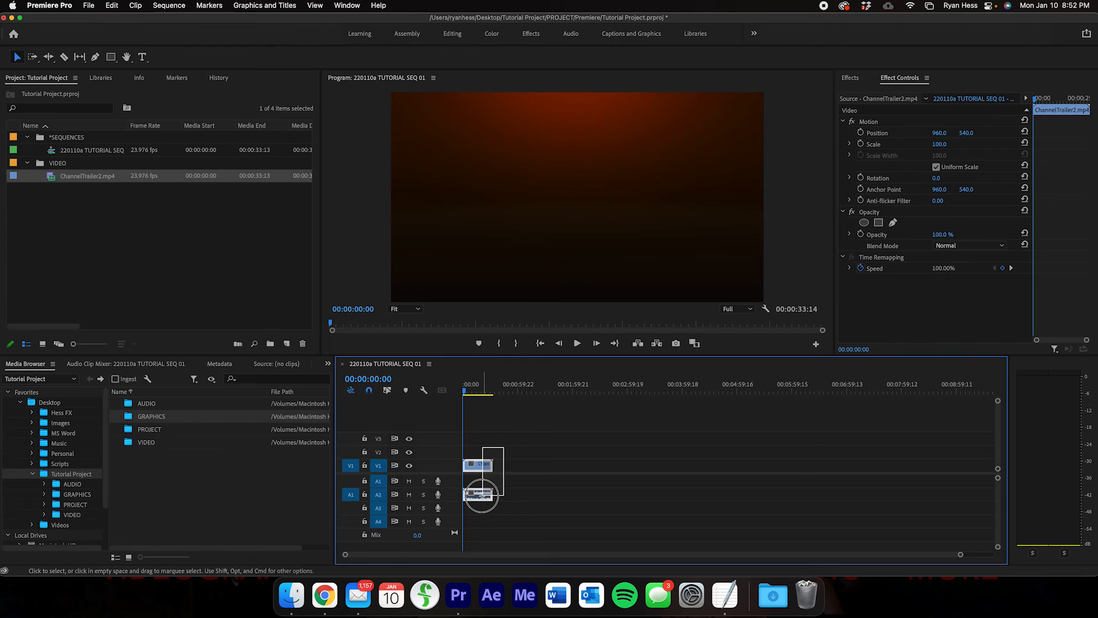
click(498, 454)
click(465, 391)
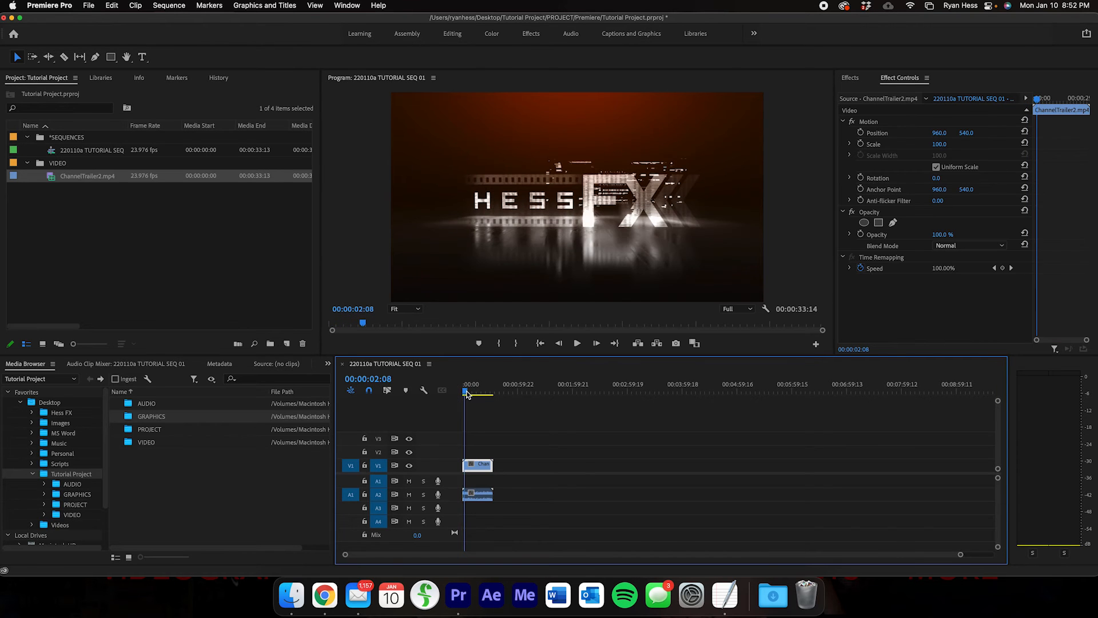
Cut the timeline clip at 00:00:05:21 and ripple delete the segment before the cut.
key(=)
key(=)
key(=)
drag(467, 393, 506, 395)
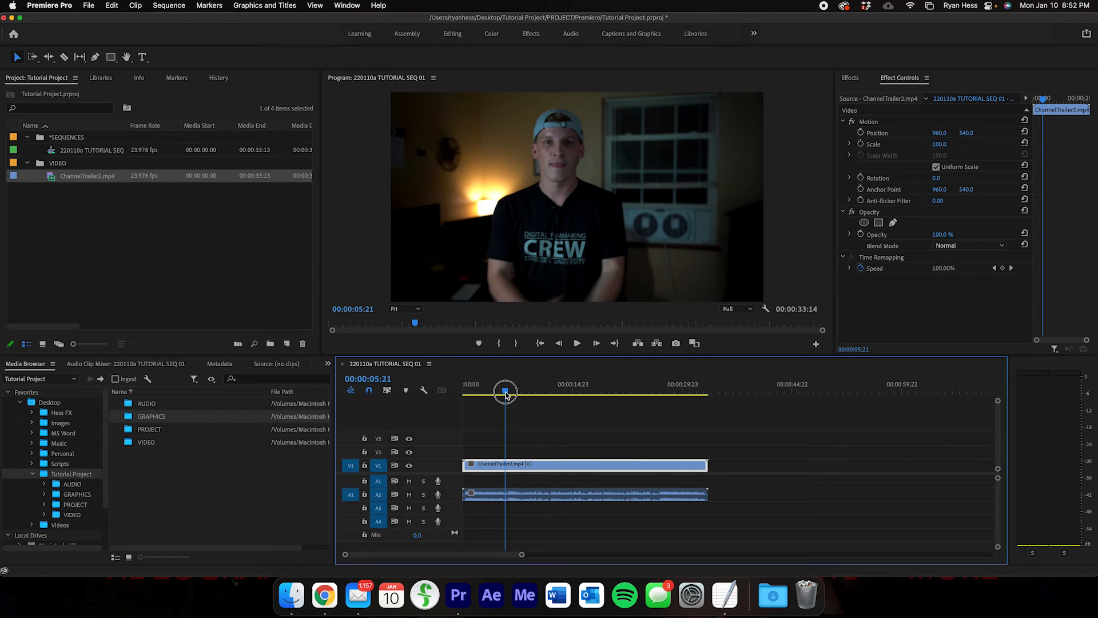
key(Left)
key(Left)
key(Left)
key(Right)
key(Right)
key(Right)
key(c)
click(505, 465)
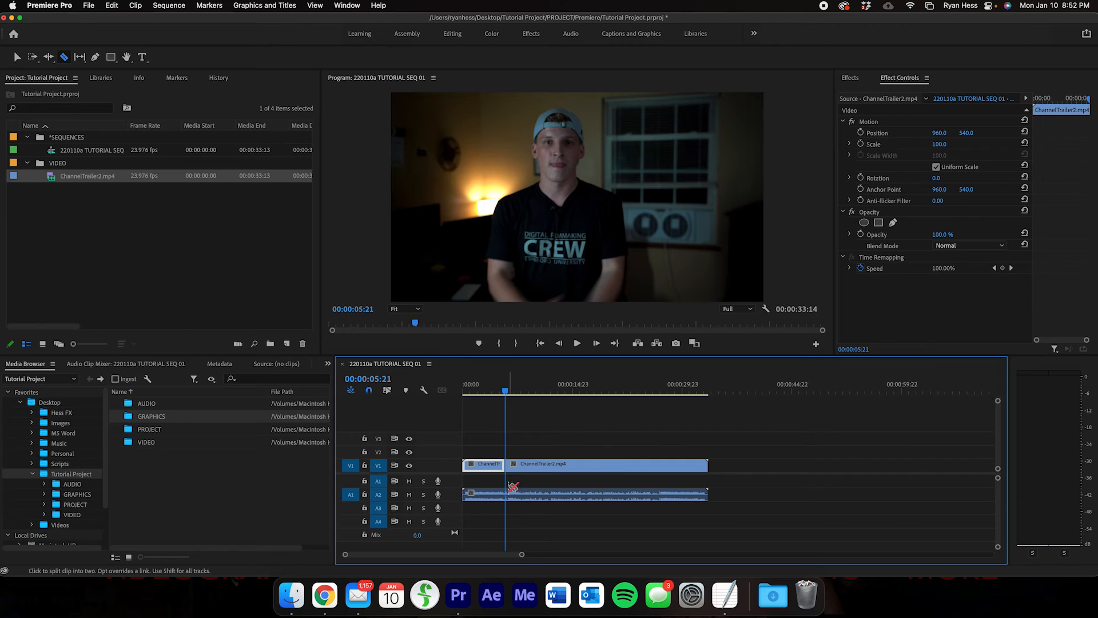
key(v)
click(495, 495)
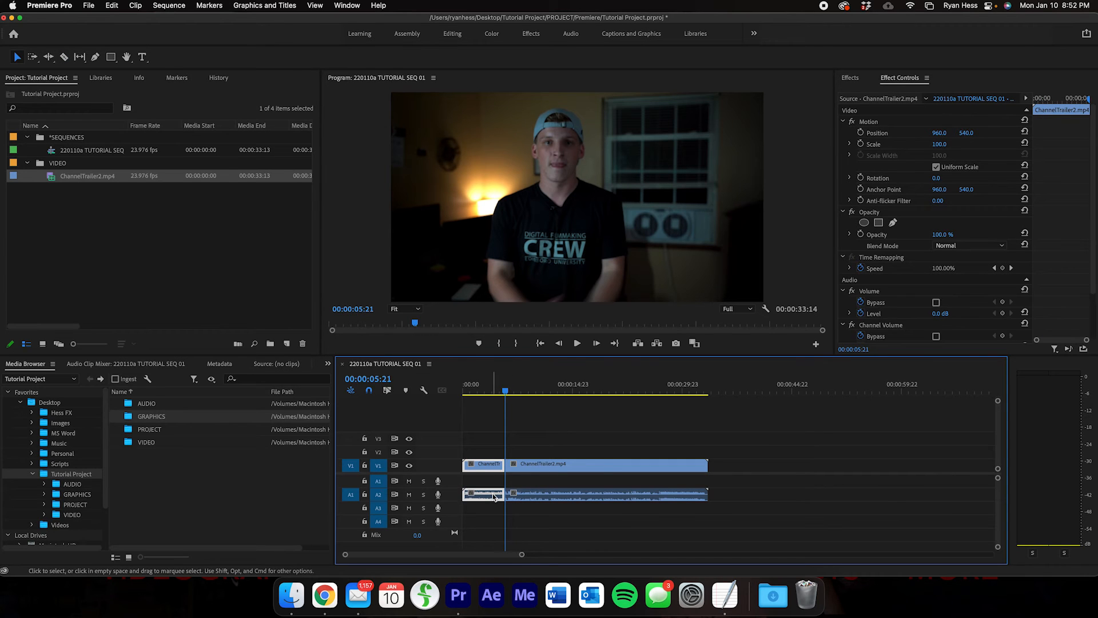
key(shift+Delete)
Undo the ripple delete and the cut, and clear the ChannelTrailer2.mp4 clip from the timeline.
key(super+z)
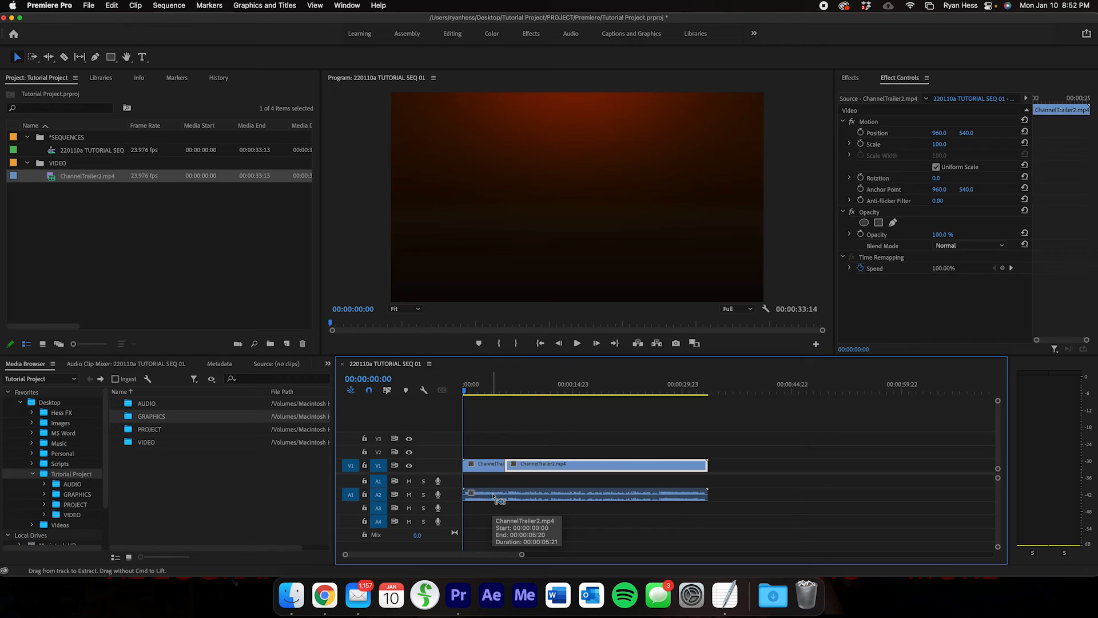
key(super+z)
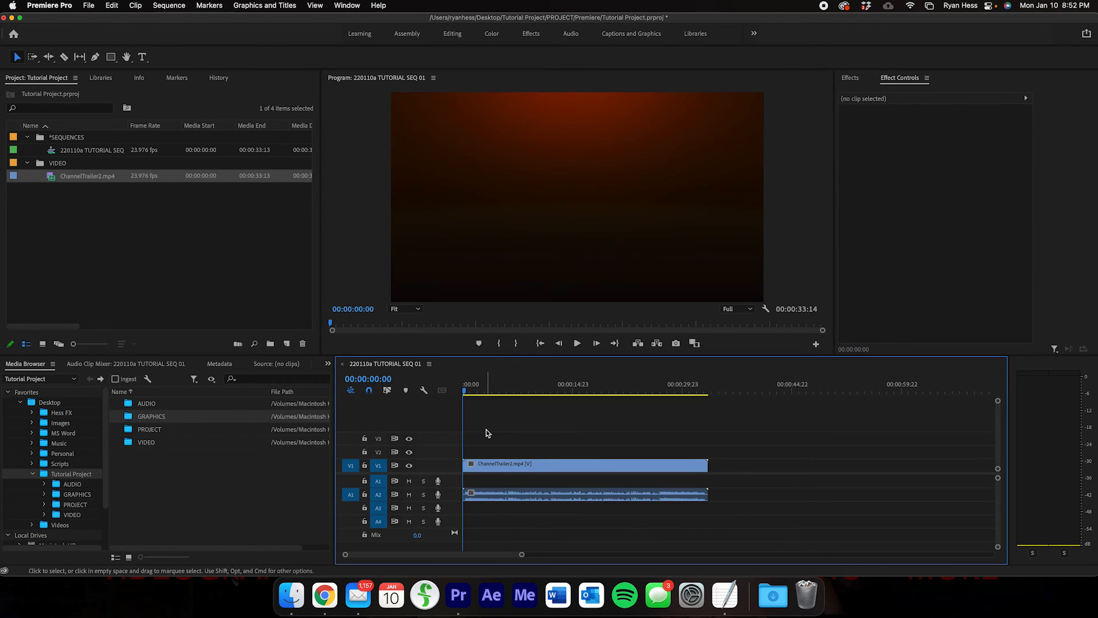
click(86, 202)
click(80, 177)
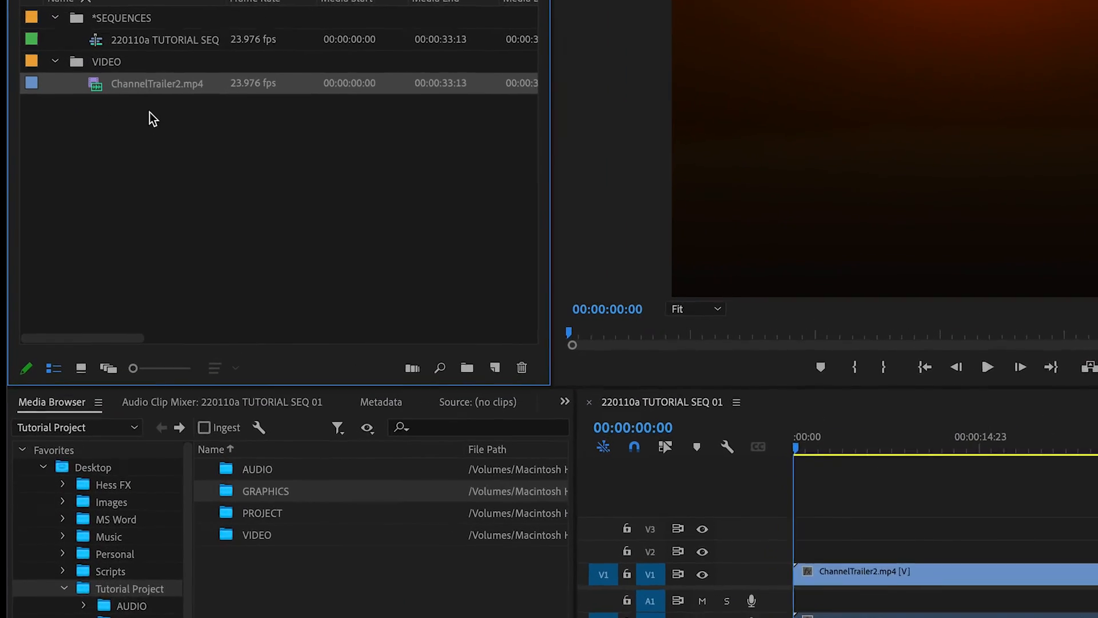
drag(812, 508, 777, 586)
key(Delete)
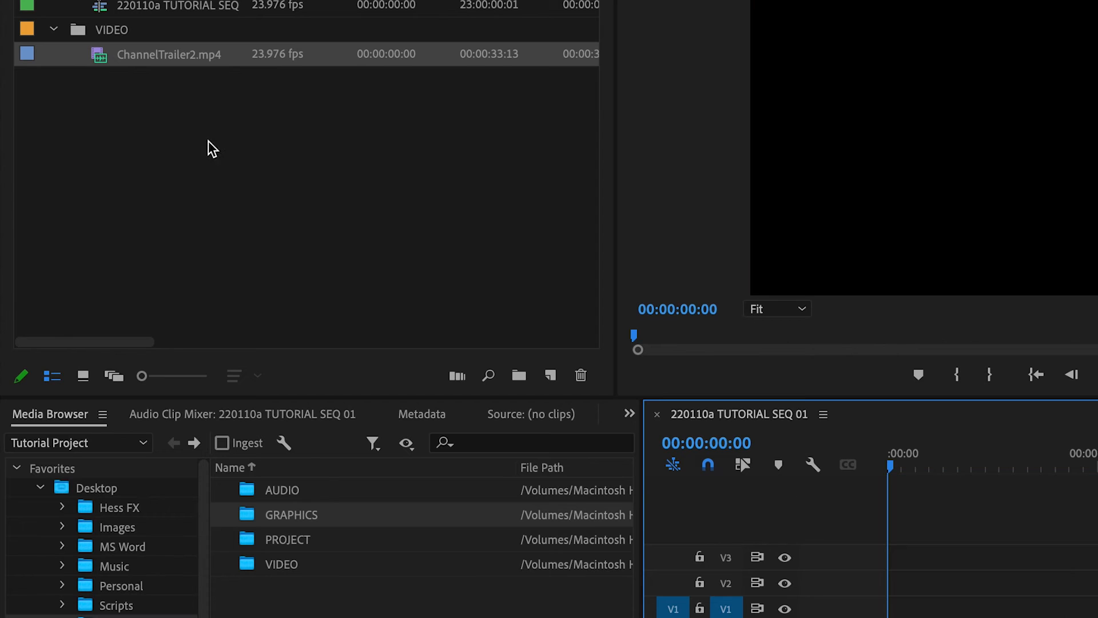
Open ChannelTrailer2.mp4 from the VIDEO bin in the Source Monitor.
click(208, 142)
click(134, 34)
click(152, 57)
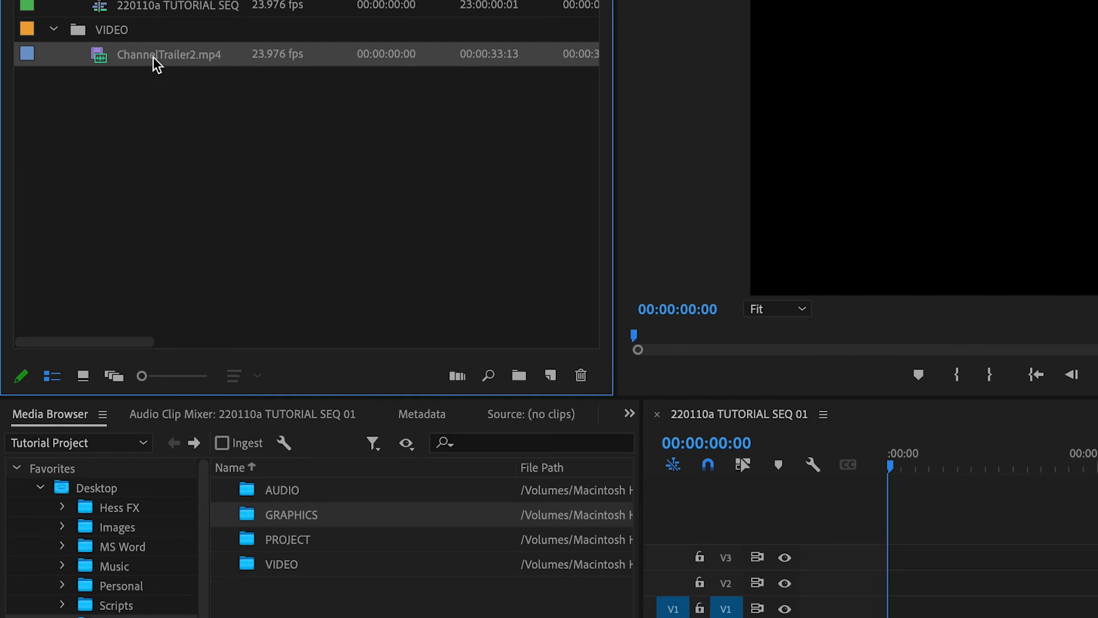
right_click(109, 54)
scroll(225, 522, down, 5)
scroll(224, 519, down, 3)
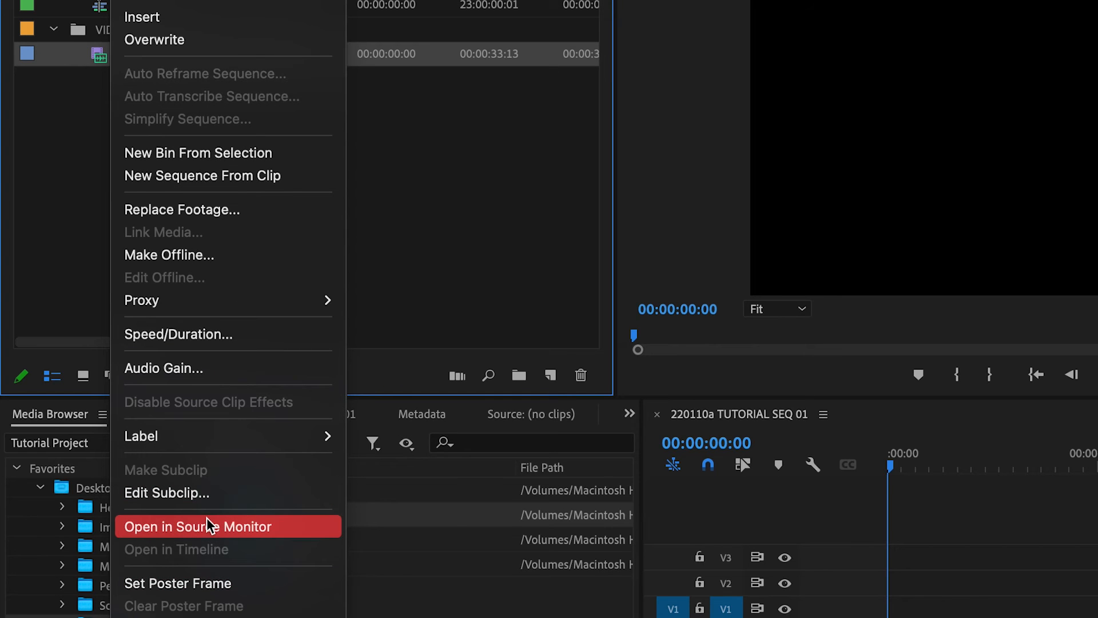
click(222, 525)
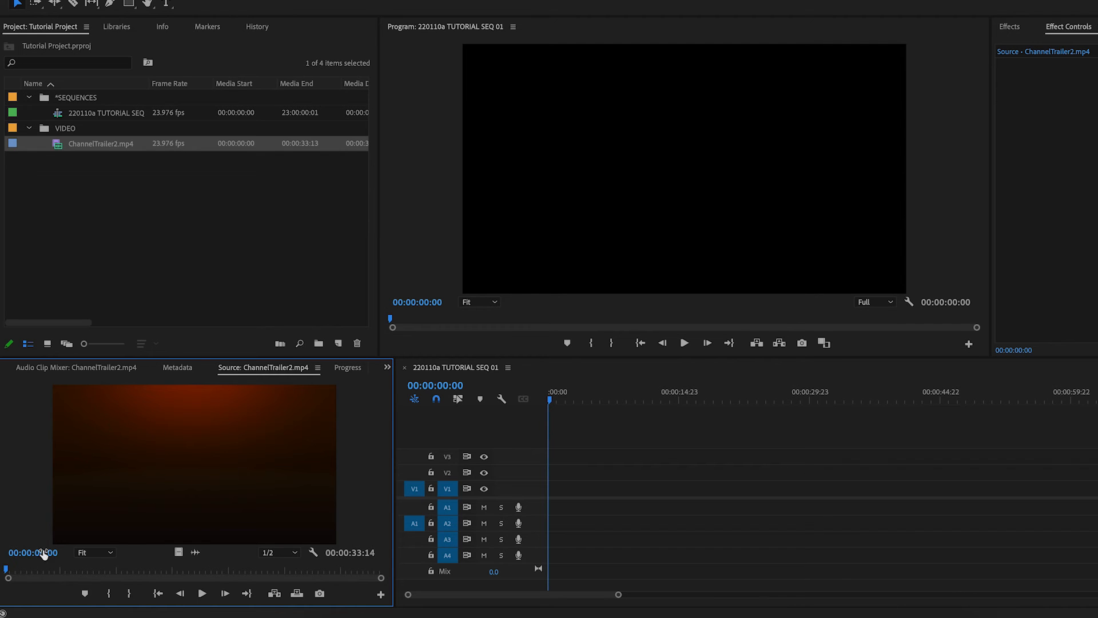
Mark the source clip's In point at 00:00:05:21 and its Out point at 00:00:26:21.
drag(14, 571, 69, 569)
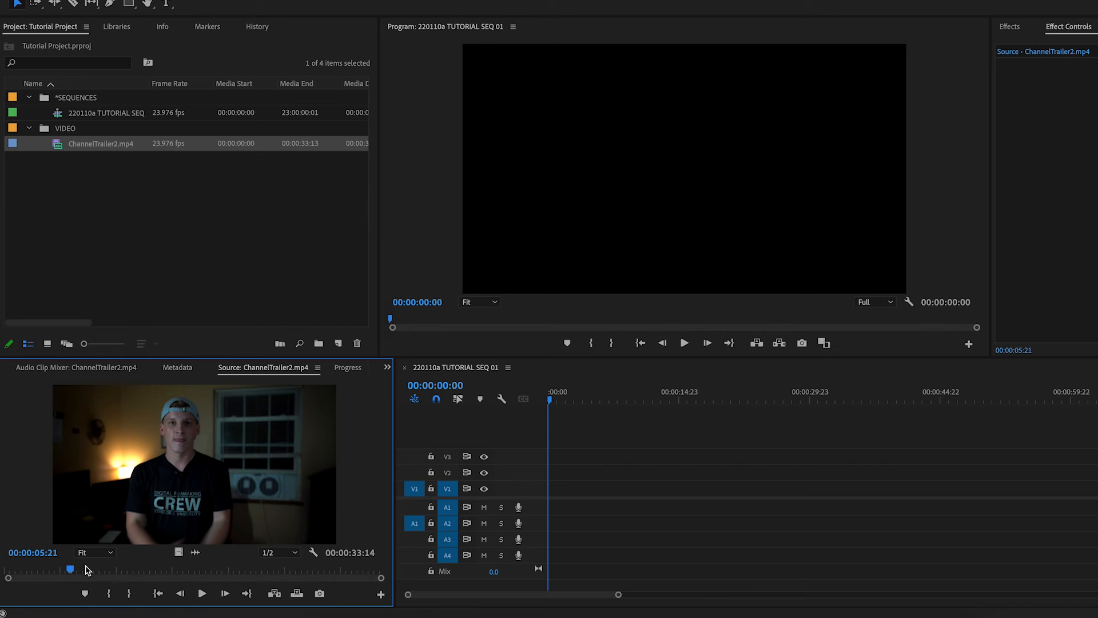
click(111, 594)
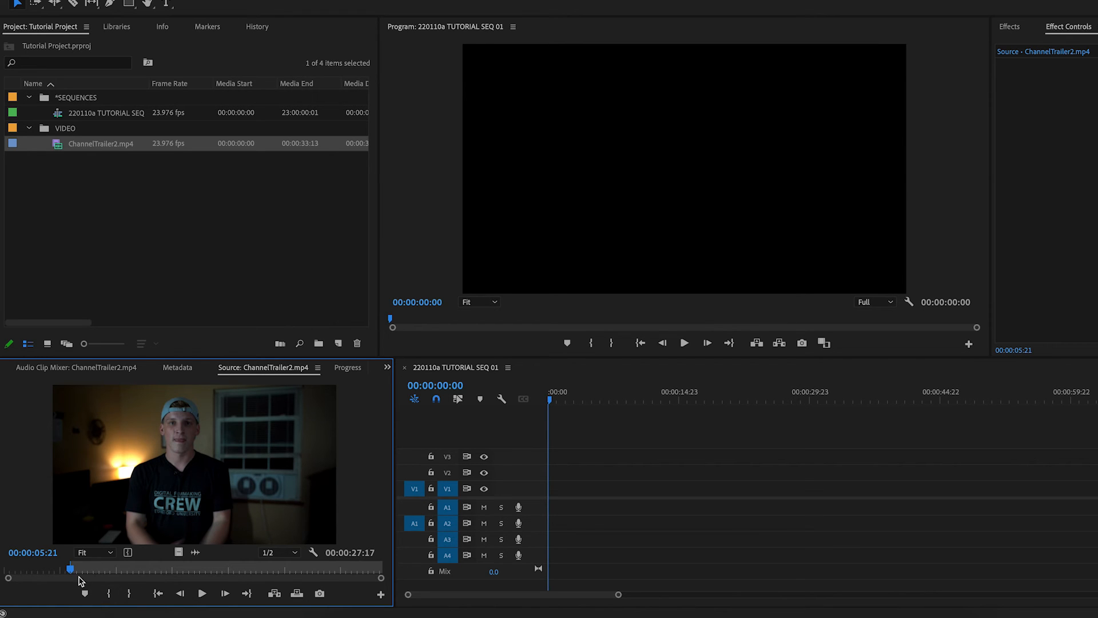
drag(70, 569, 302, 578)
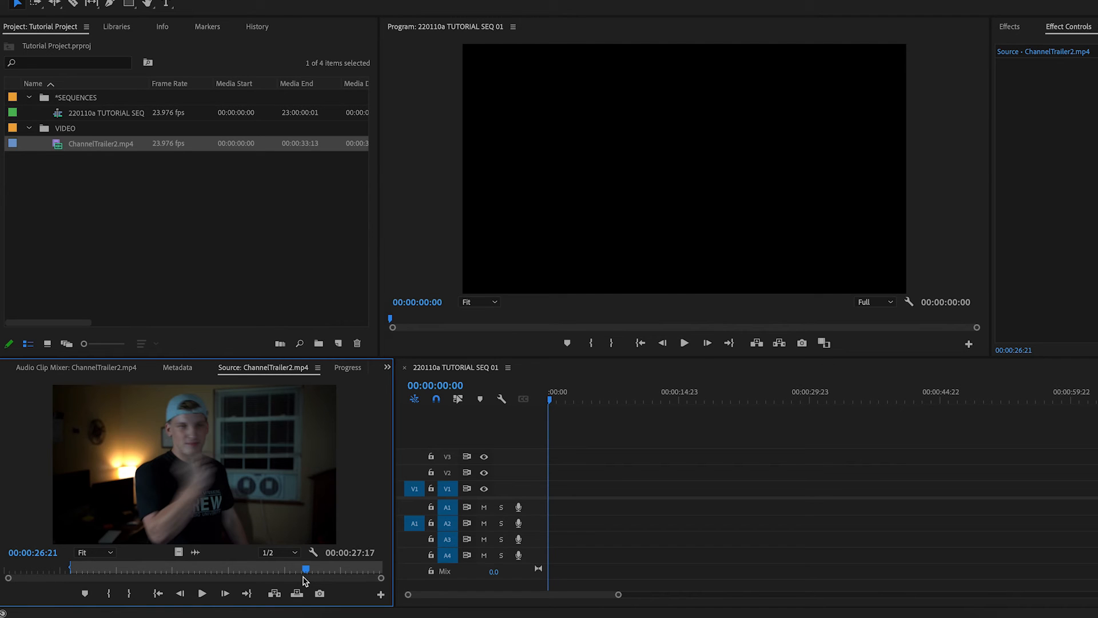
click(131, 593)
drag(306, 569, 90, 574)
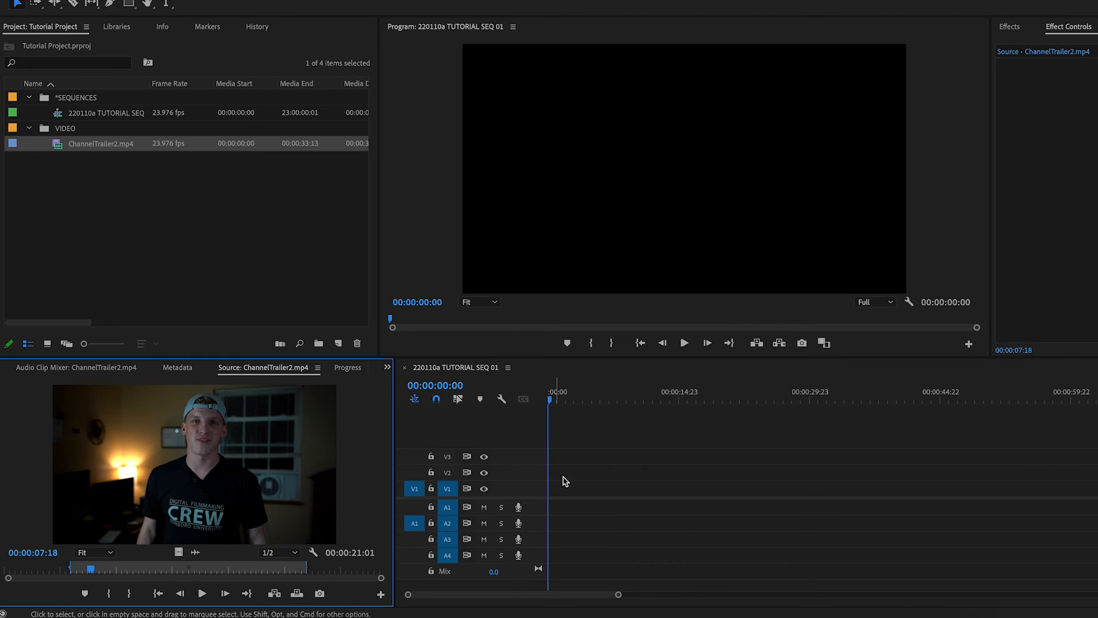
Insert the marked source range at the start of the sequence and return the timeline playhead to 00:00:00:00.
click(278, 595)
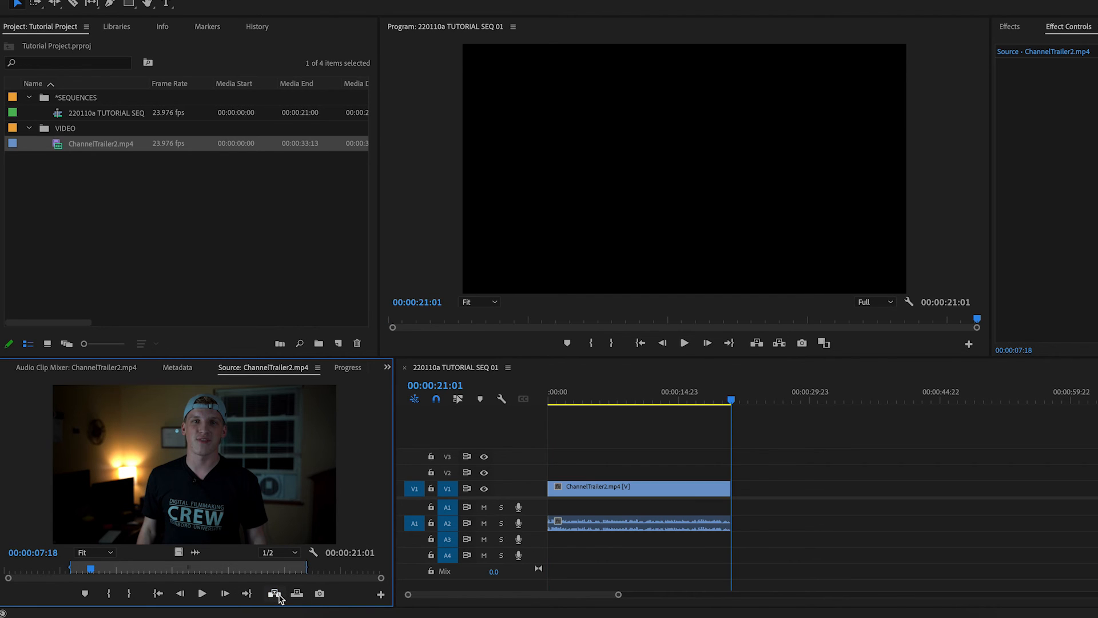
drag(610, 410, 542, 431)
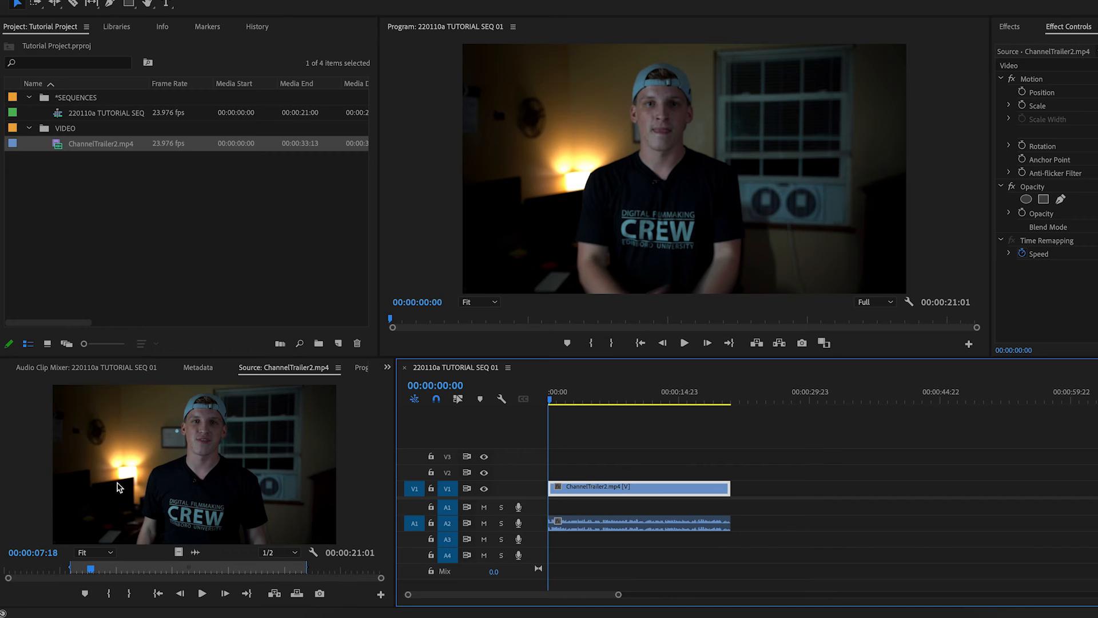
drag(550, 400, 545, 423)
Mark a new, shorter range in the middle of the source clip, with the Out point at 00:00:17:00.
click(92, 571)
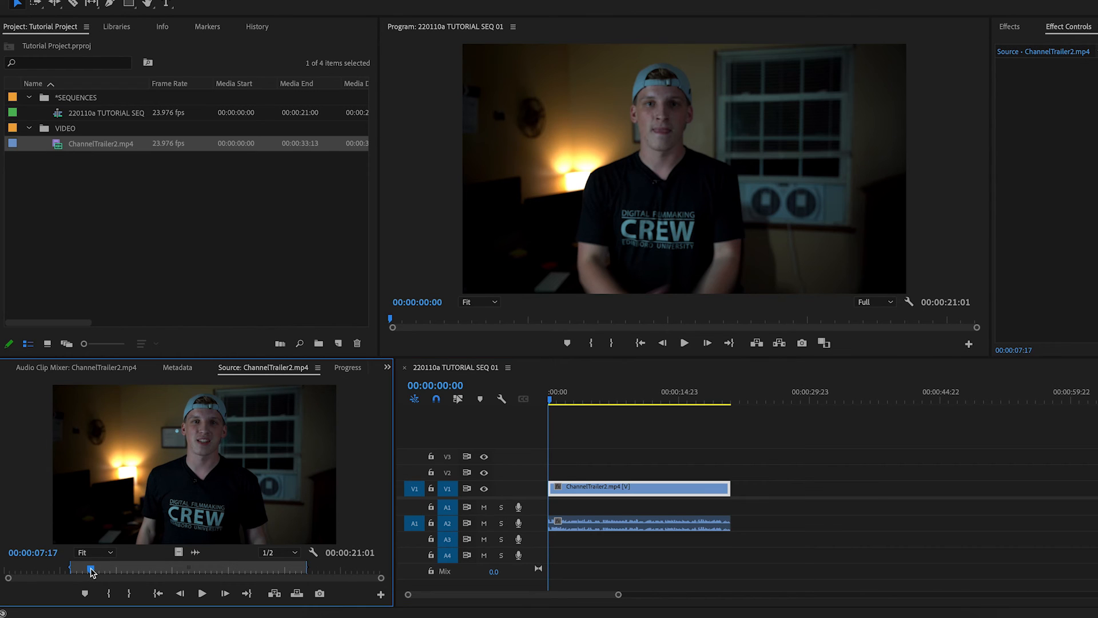
key(Right)
key(i)
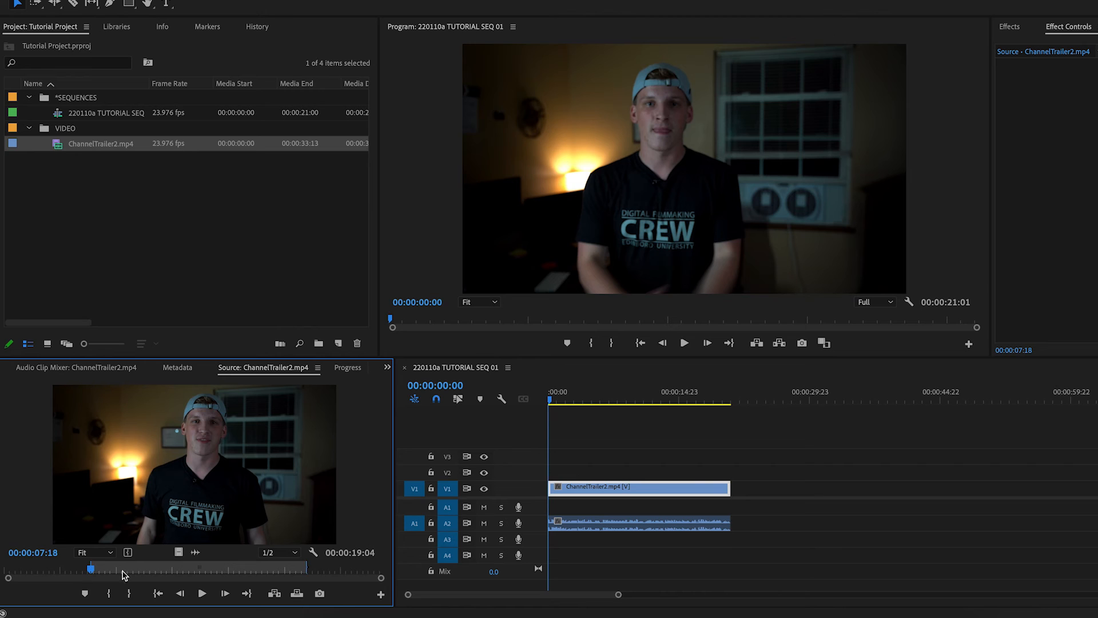
drag(110, 569, 132, 566)
key(i)
click(196, 567)
key(o)
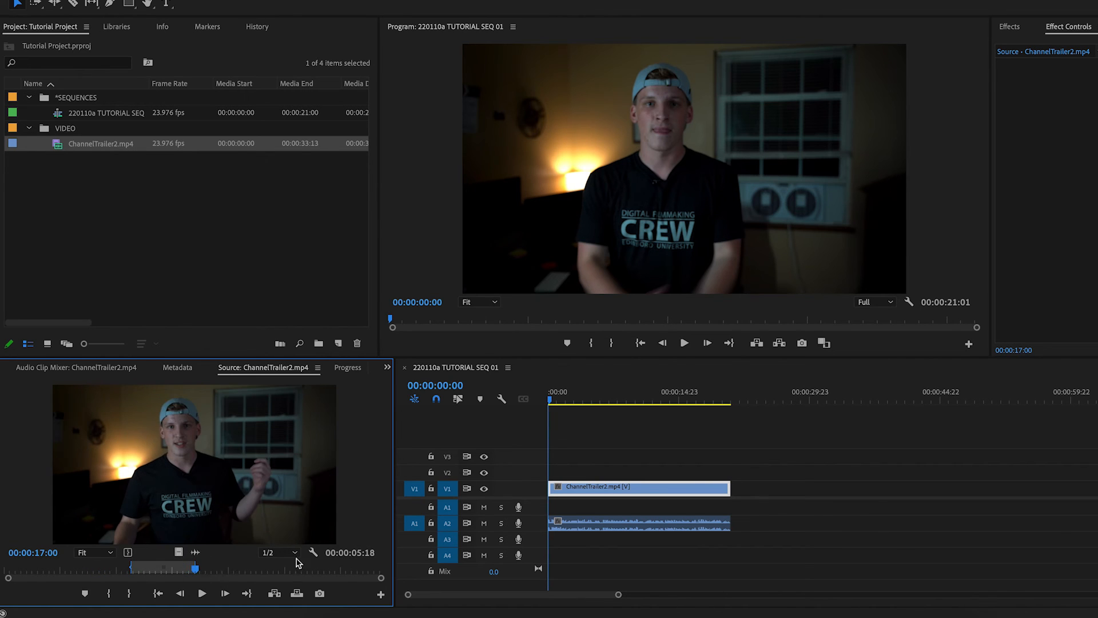
Try inserting the marked source range at the end of the existing timeline clip, undo it, and return the playhead to the start.
drag(574, 392, 489, 398)
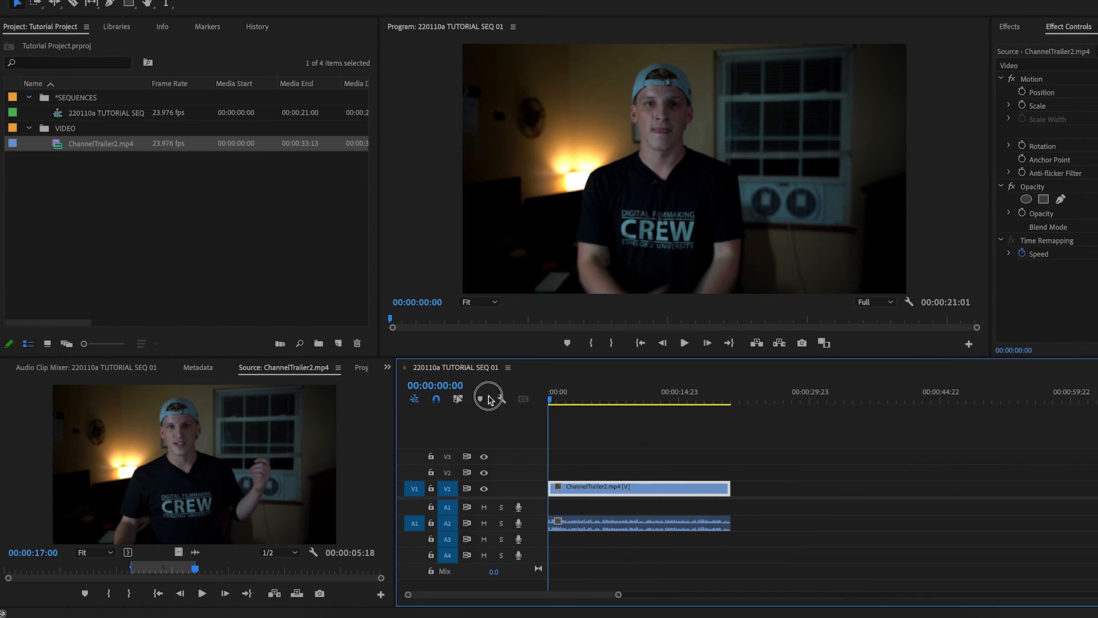
click(731, 392)
click(274, 593)
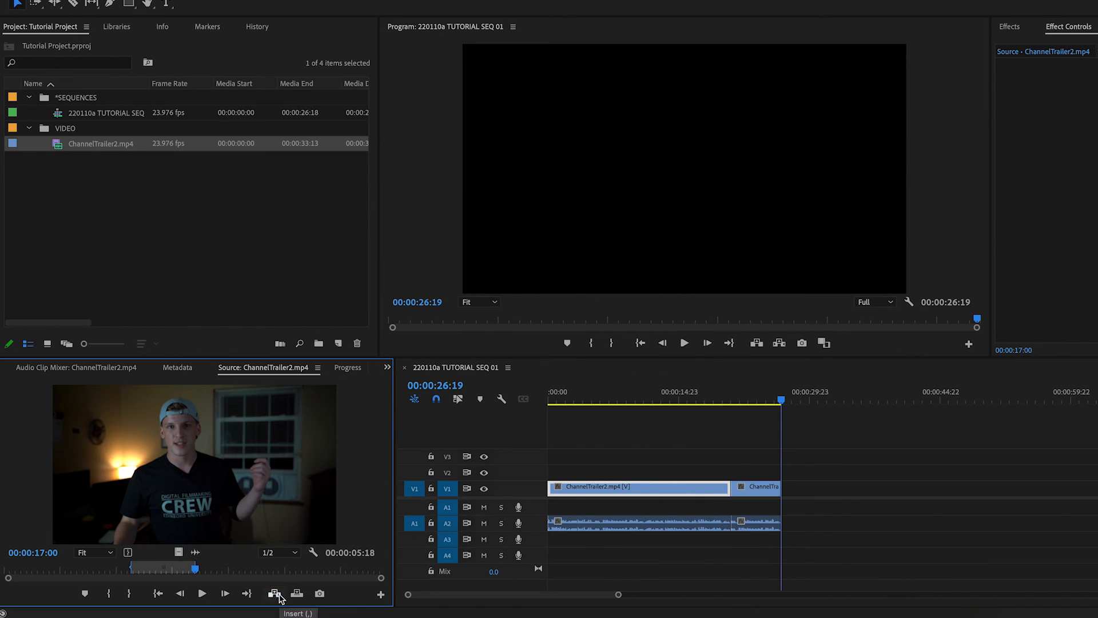
drag(743, 398, 754, 403)
key(ctrl+z)
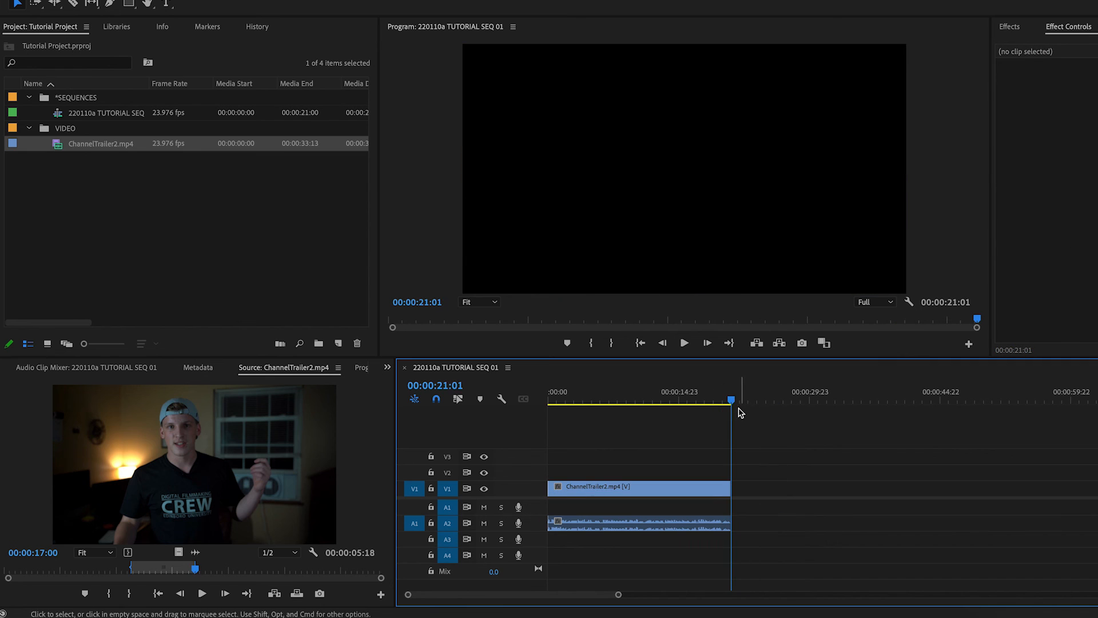
drag(589, 396, 520, 397)
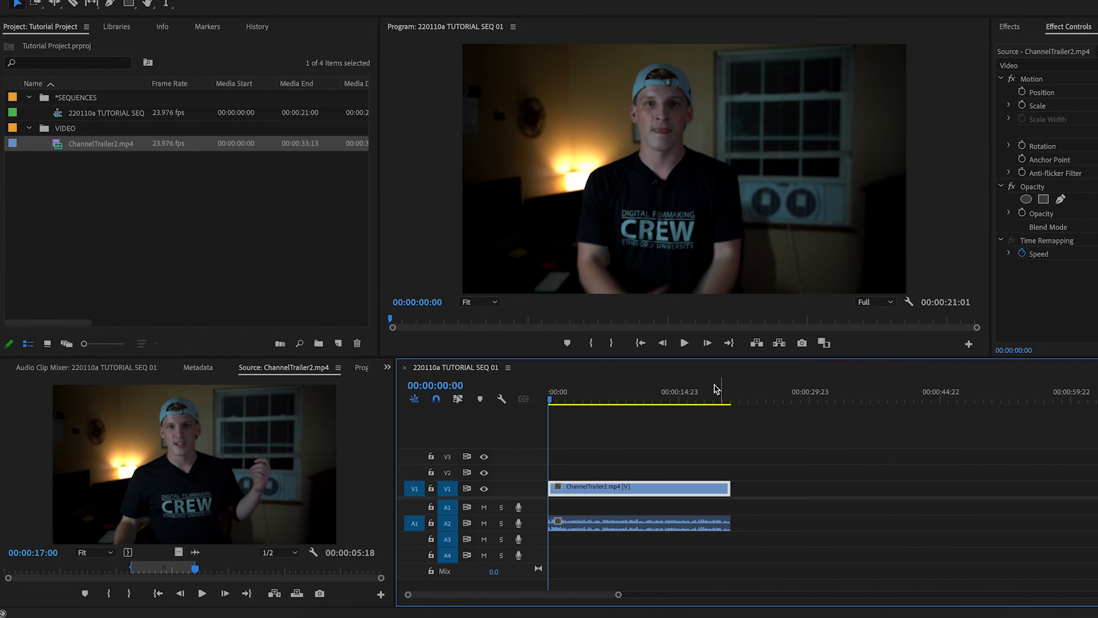
mouse_move(550, 400)
mouse_down()
mouse_move(674, 398)
mouse_move(541, 407)
mouse_up()
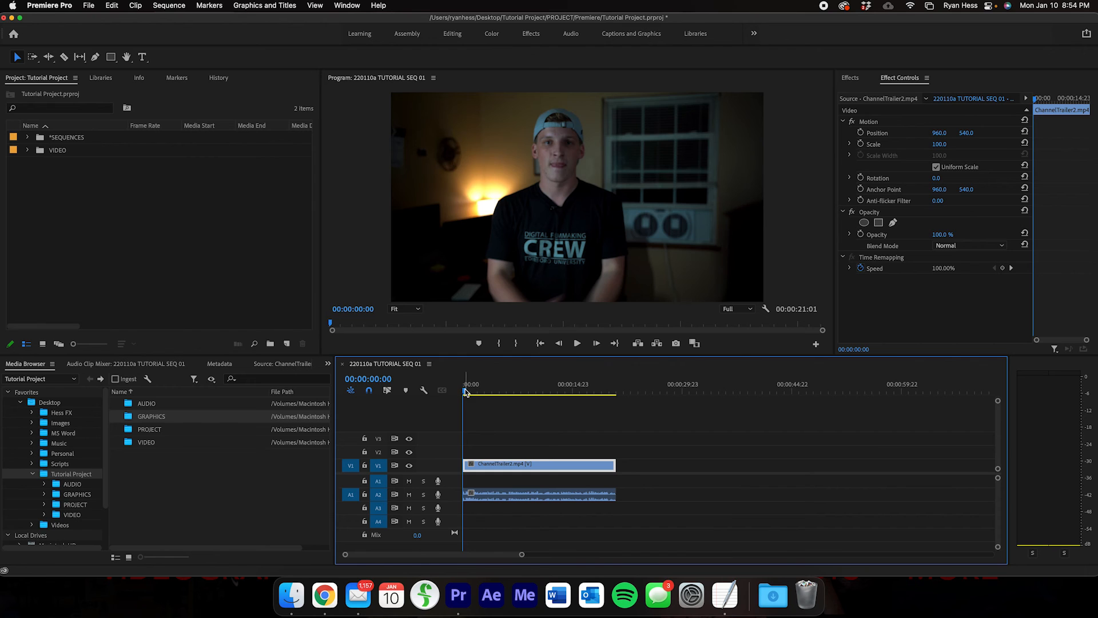
Try splitting the timeline clip at 00:00:05:10 and at a second point further along, and undo both cuts.
drag(465, 391, 489, 404)
mouse_move(484, 405)
mouse_down()
mouse_move(588, 392)
mouse_move(503, 402)
mouse_up()
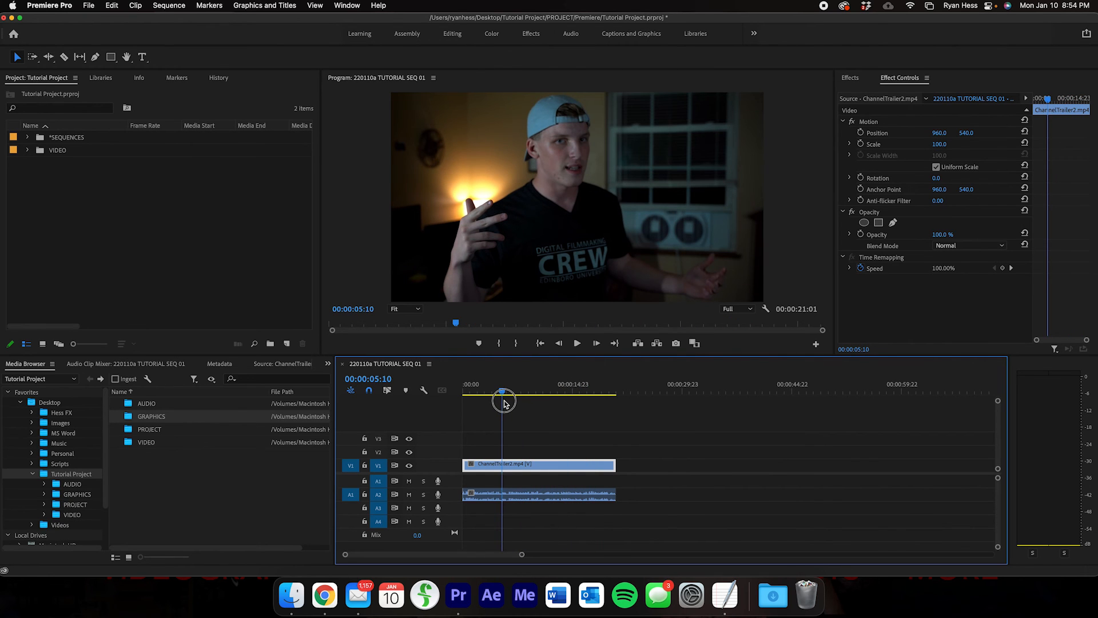
key(b)
key(c)
click(503, 466)
click(533, 466)
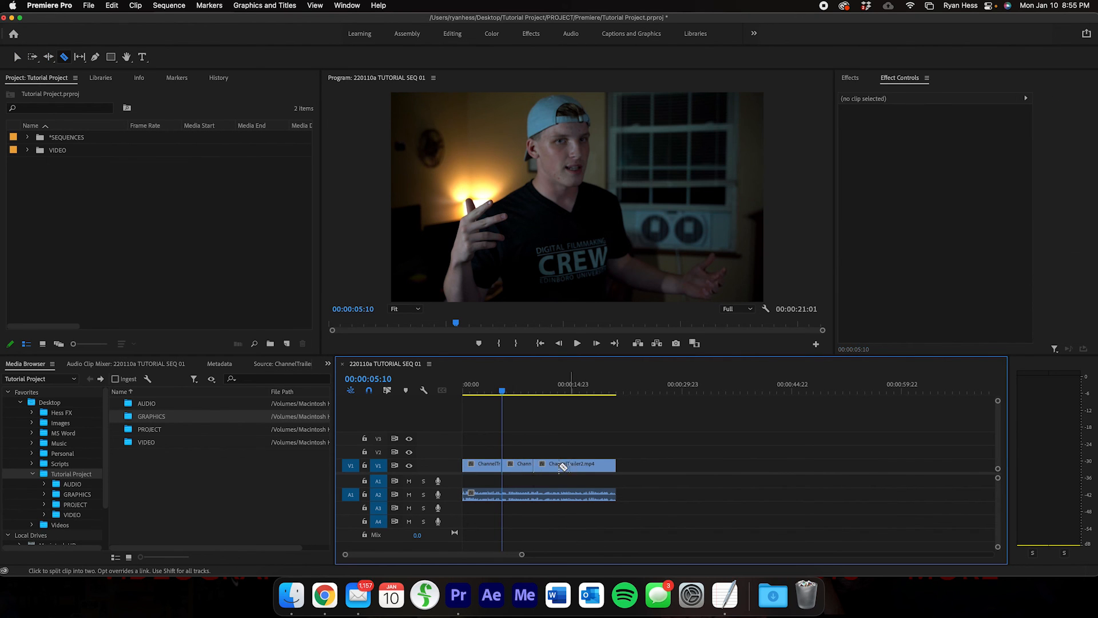
key(super+z)
key(super+z)
key(v)
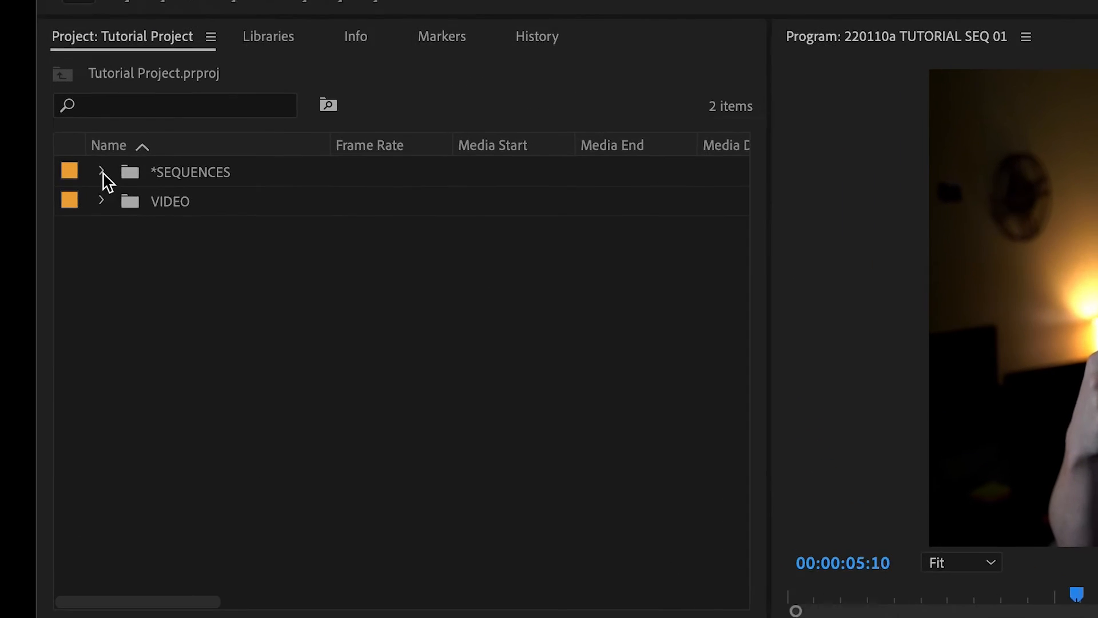
Duplicate the 220110a TUTORIAL SEQ 01 sequence inside the *SEQUENCES bin.
click(27, 137)
click(216, 201)
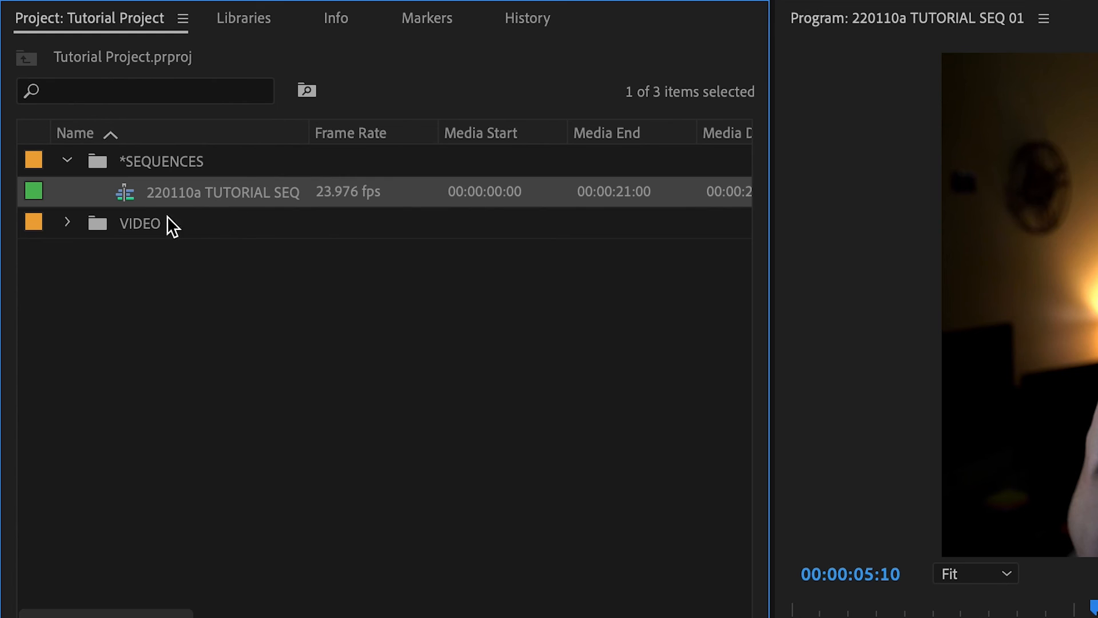
right_click(161, 195)
click(258, 346)
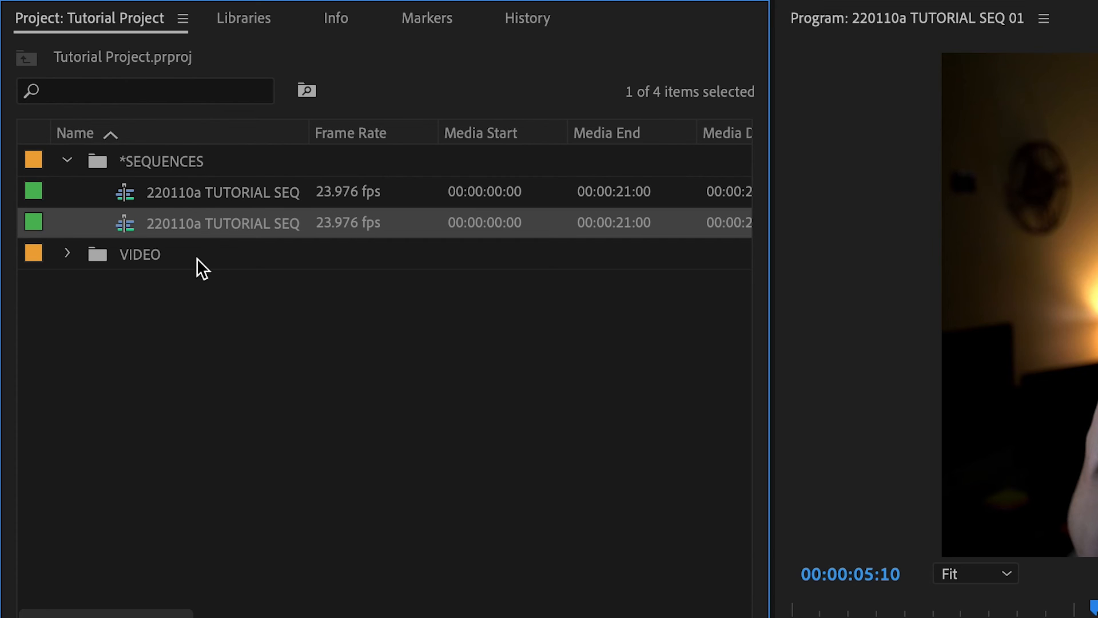
Rename the duplicated sequence to "220110b Tutorial Edits".
click(223, 225)
click(293, 227)
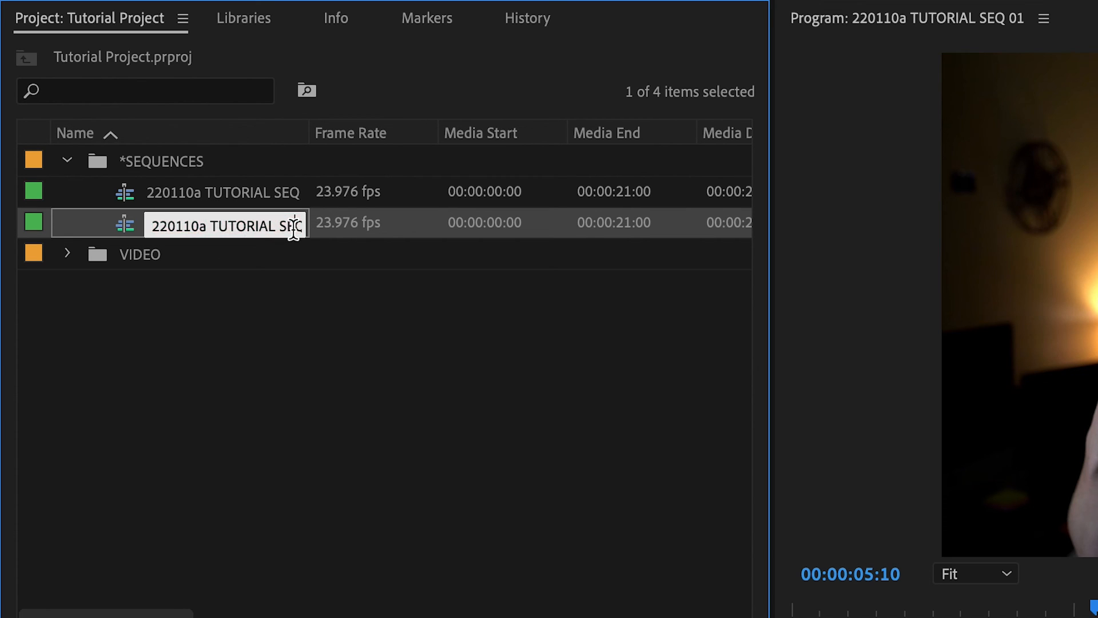
drag(292, 226, 192, 229)
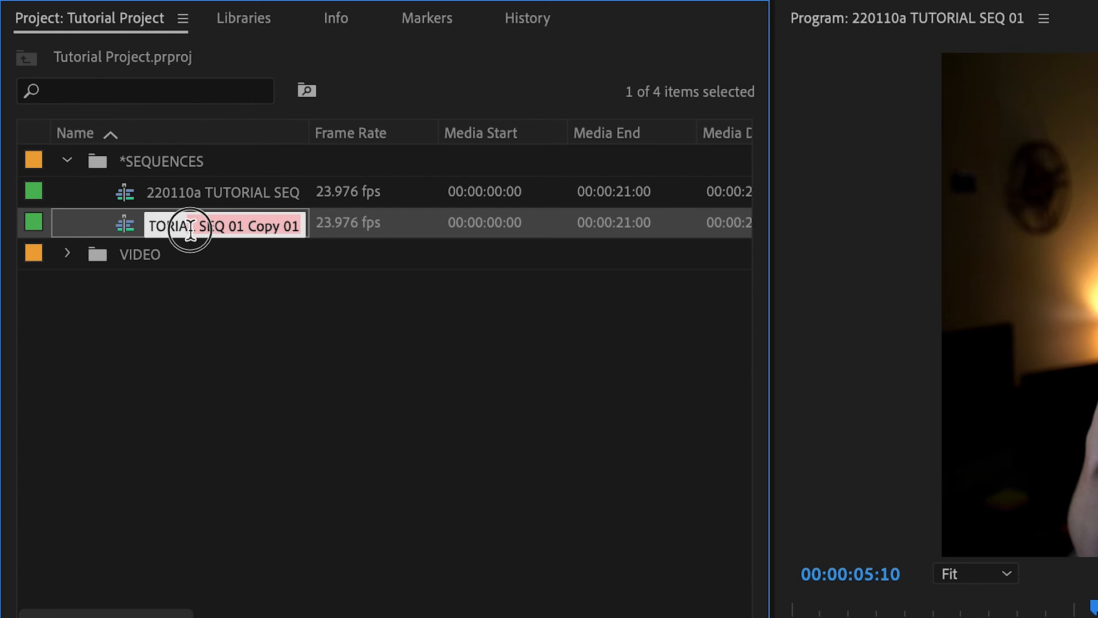
key(BackSpace)
drag(279, 227, 197, 215)
key(BackSpace)
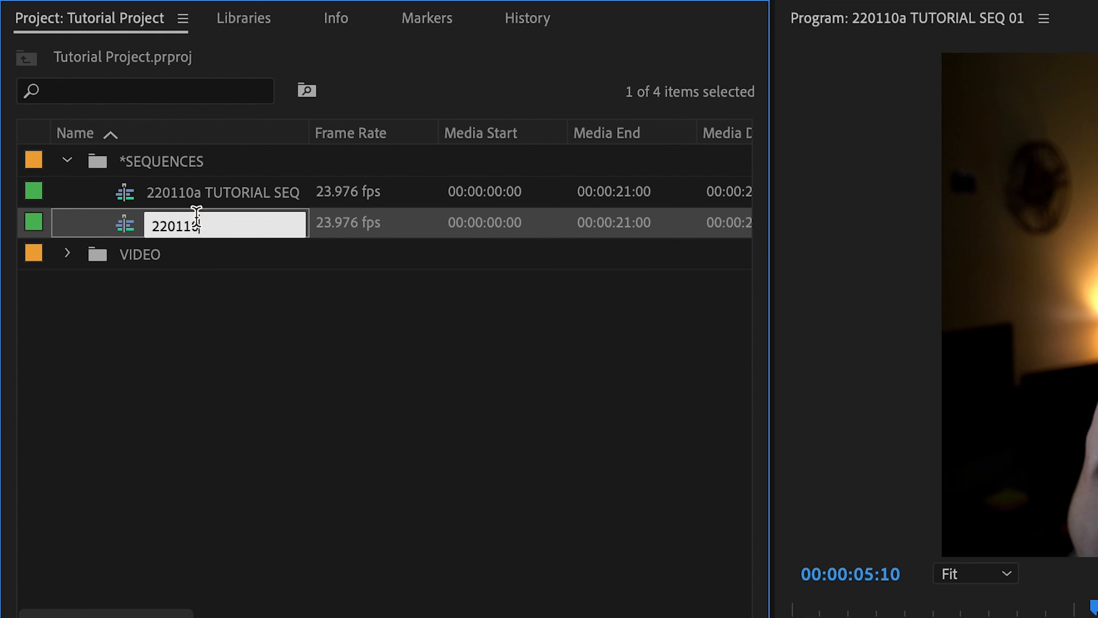
text(b Tutorial Edits)
key(Tab)
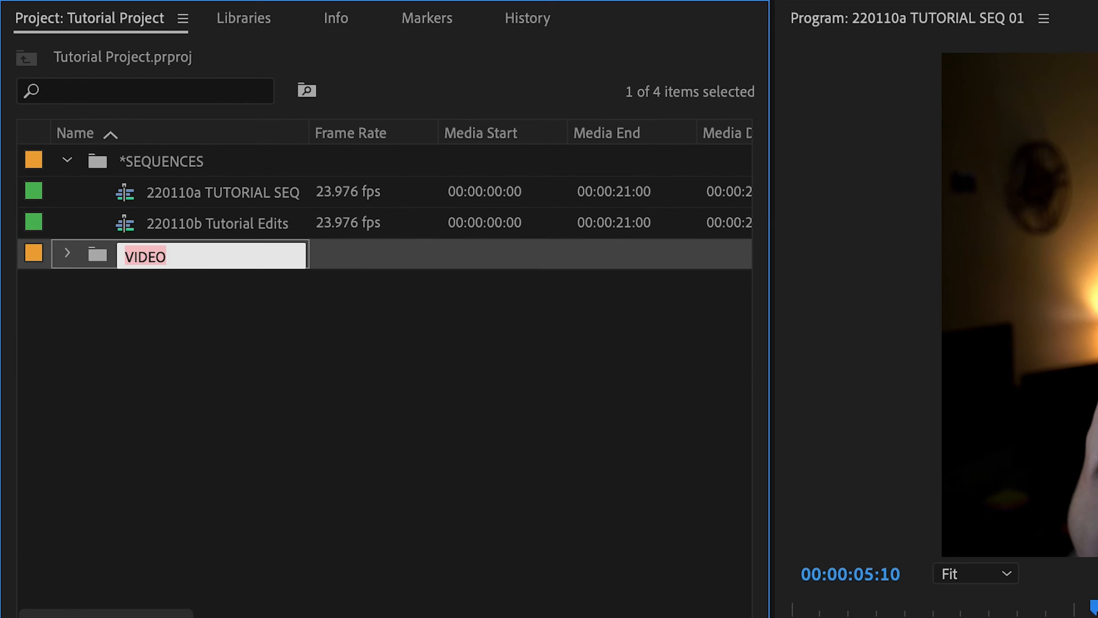
click(244, 231)
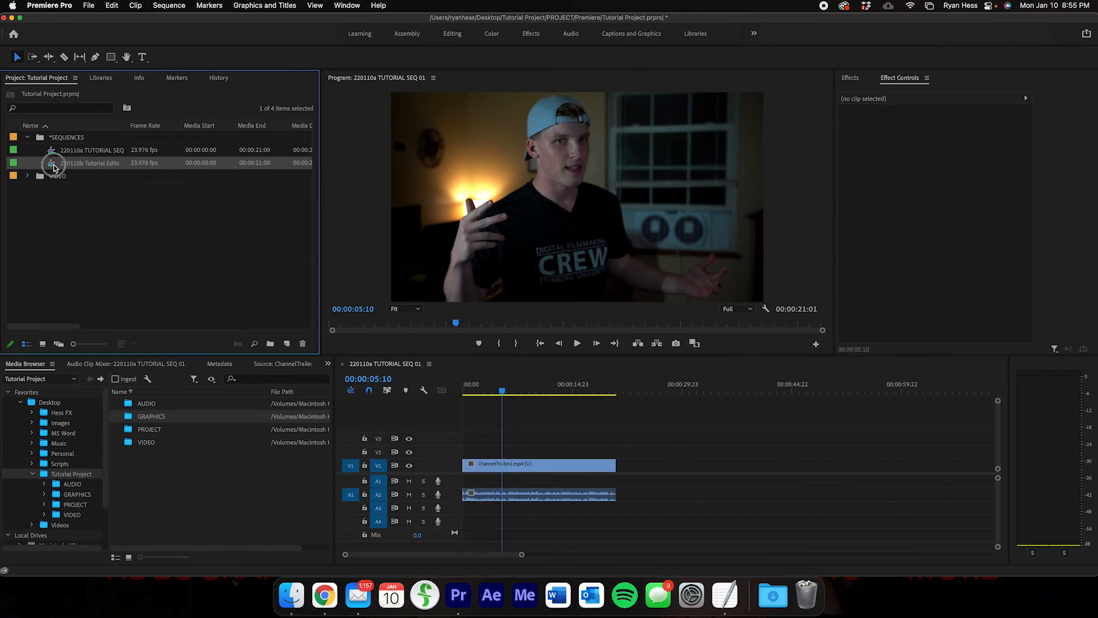
Open the 220110b Tutorial Edits sequence and trim the end of its V1 clip to 00:00:12:08.
double_click(135, 225)
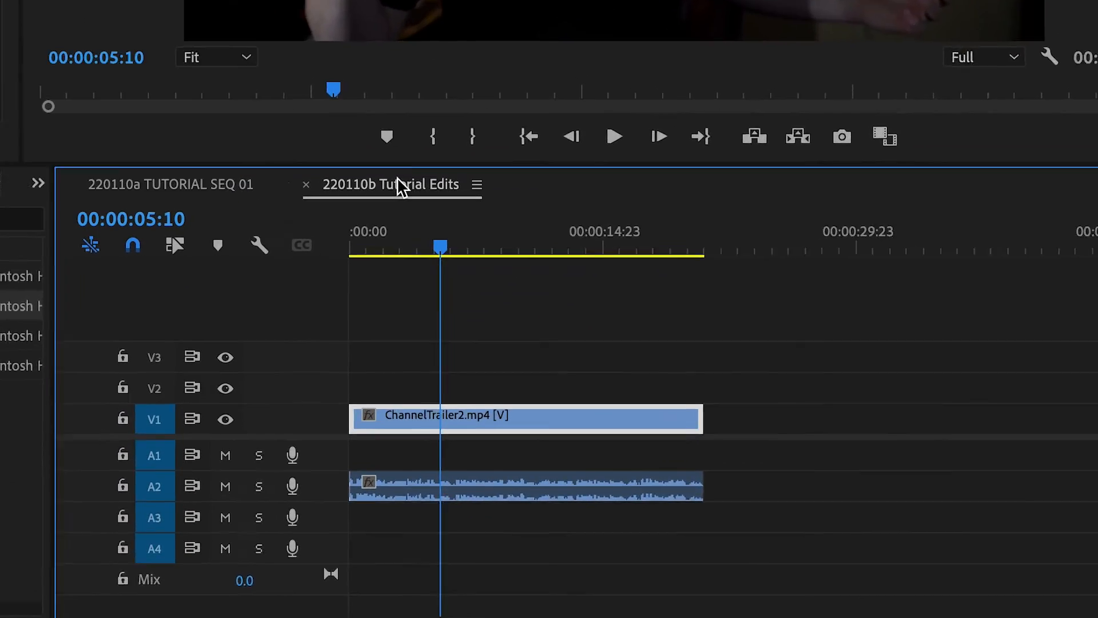
click(558, 194)
drag(711, 372, 557, 379)
Split the A2 audio beyond the end of the video clip and delete the short piece right after the playhead.
key(c)
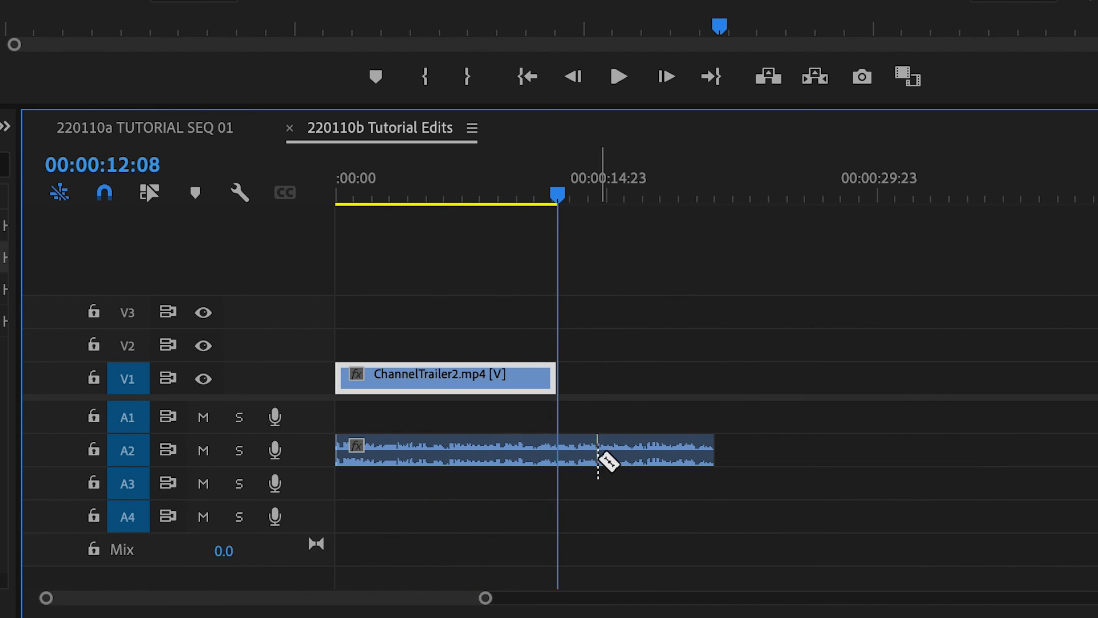
click(584, 452)
key(v)
click(575, 453)
key(Delete)
Move the leftover audio piece to A1 so it ends at 00:00:12:08, and shift the V1 clip 5:02 later.
click(664, 457)
drag(665, 457, 517, 422)
click(440, 197)
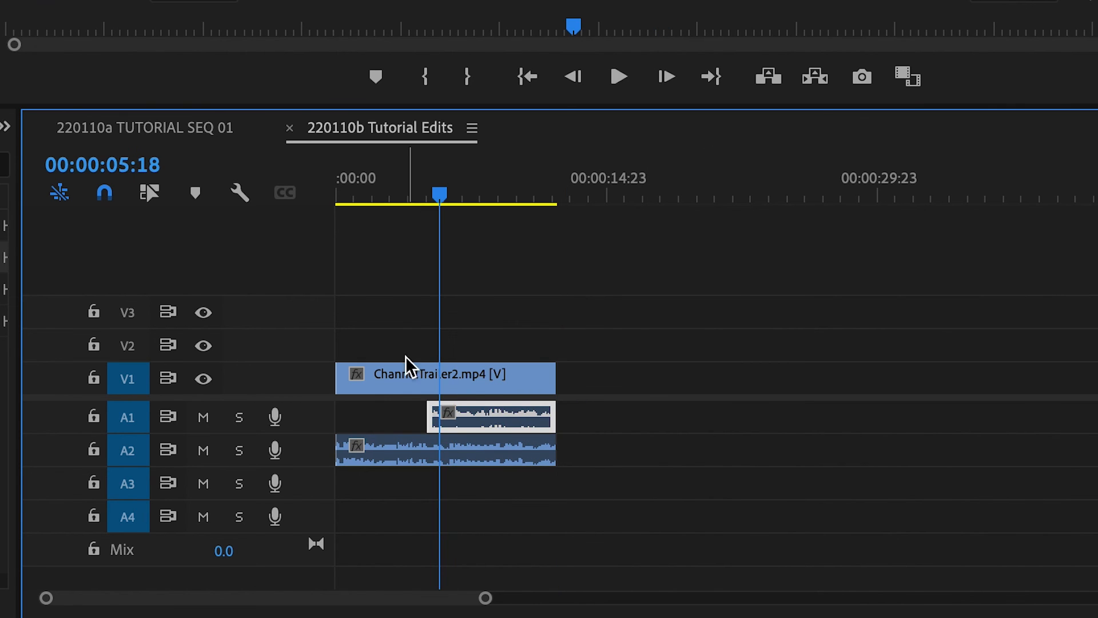
drag(405, 368, 508, 379)
drag(480, 205, 504, 245)
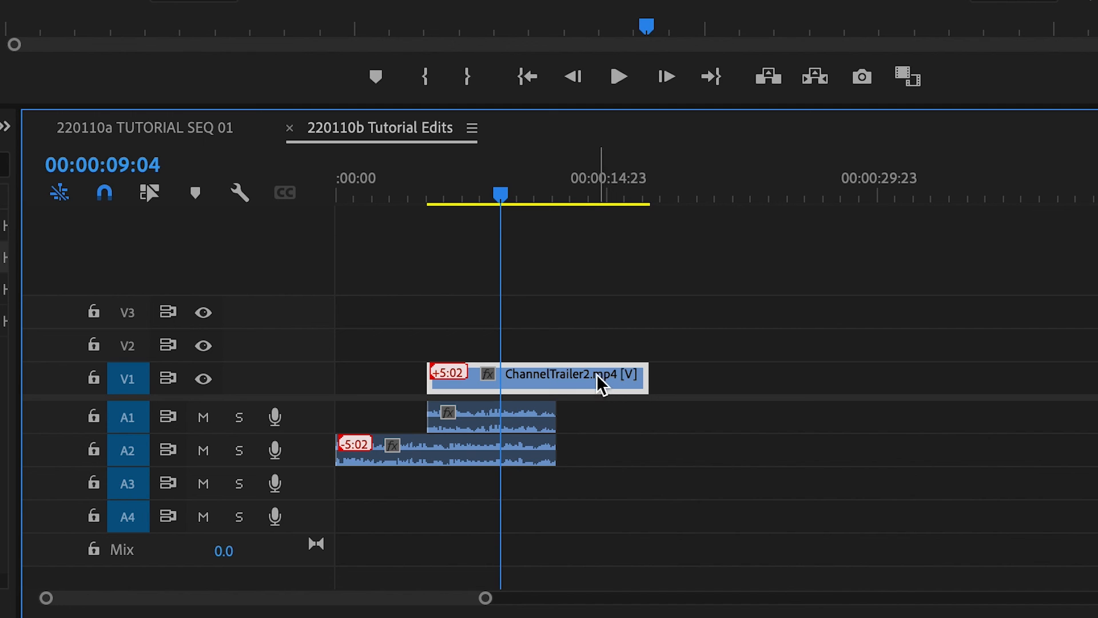
Compare the timelines of 220110a TUTORIAL SEQ 01 and 220110b Tutorial Edits and their entries in the *SEQUENCES bin.
click(198, 133)
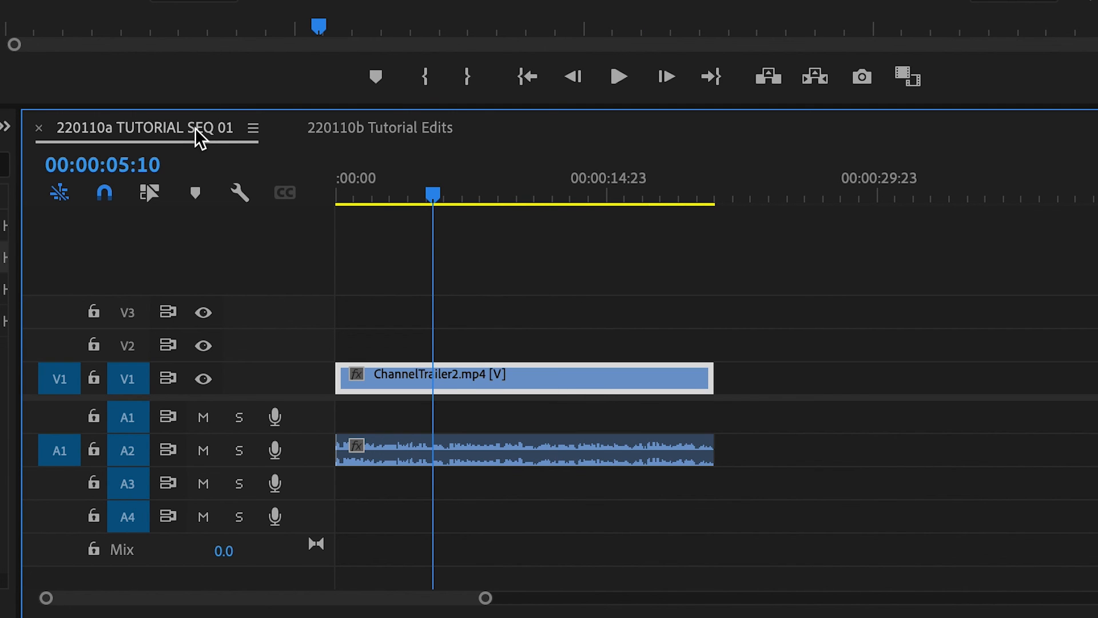
drag(433, 196, 403, 201)
click(373, 133)
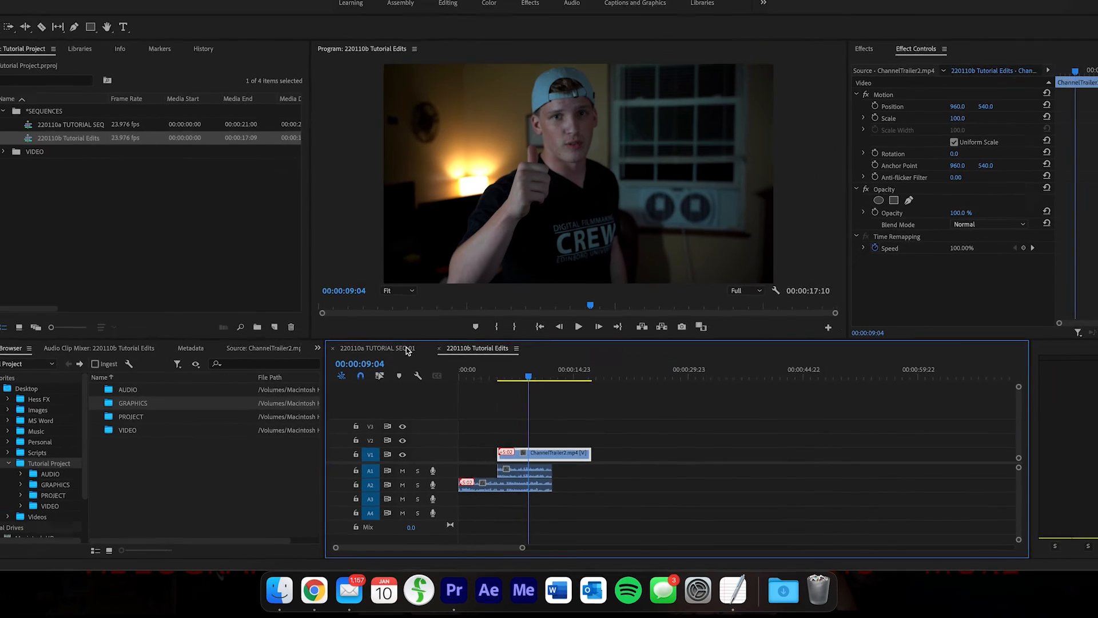
click(407, 349)
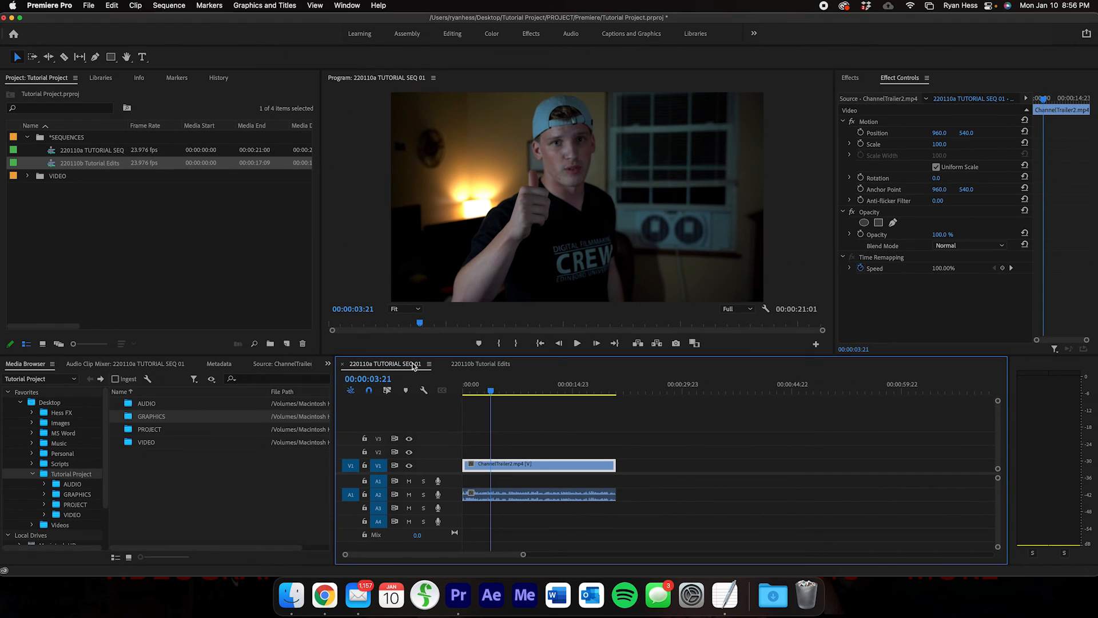
click(480, 364)
click(79, 150)
click(87, 163)
click(77, 150)
click(61, 164)
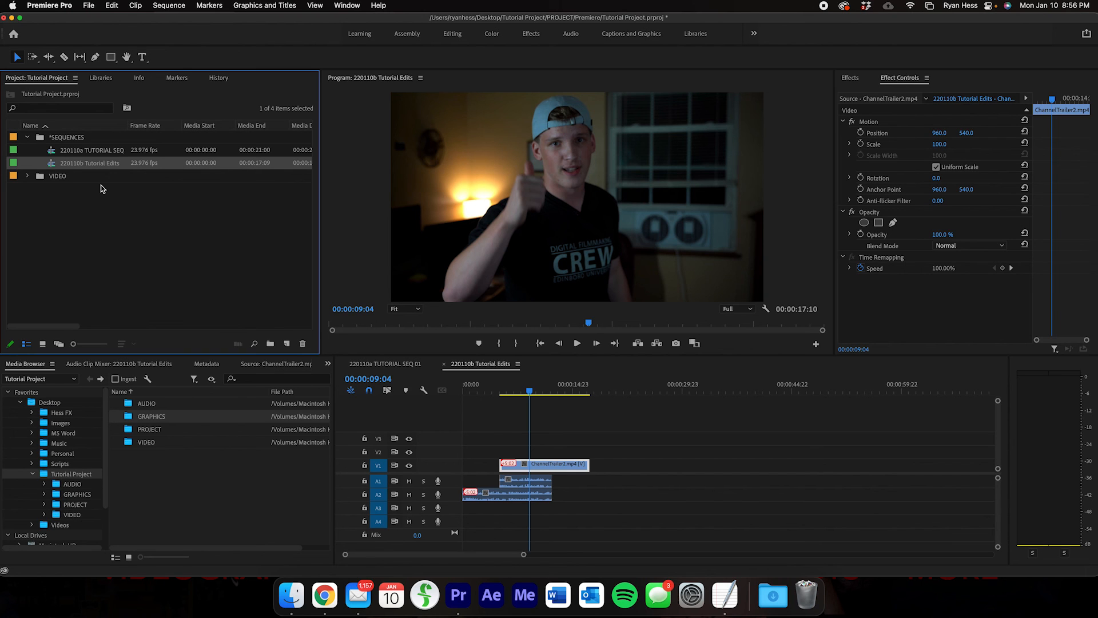
drag(527, 389, 460, 399)
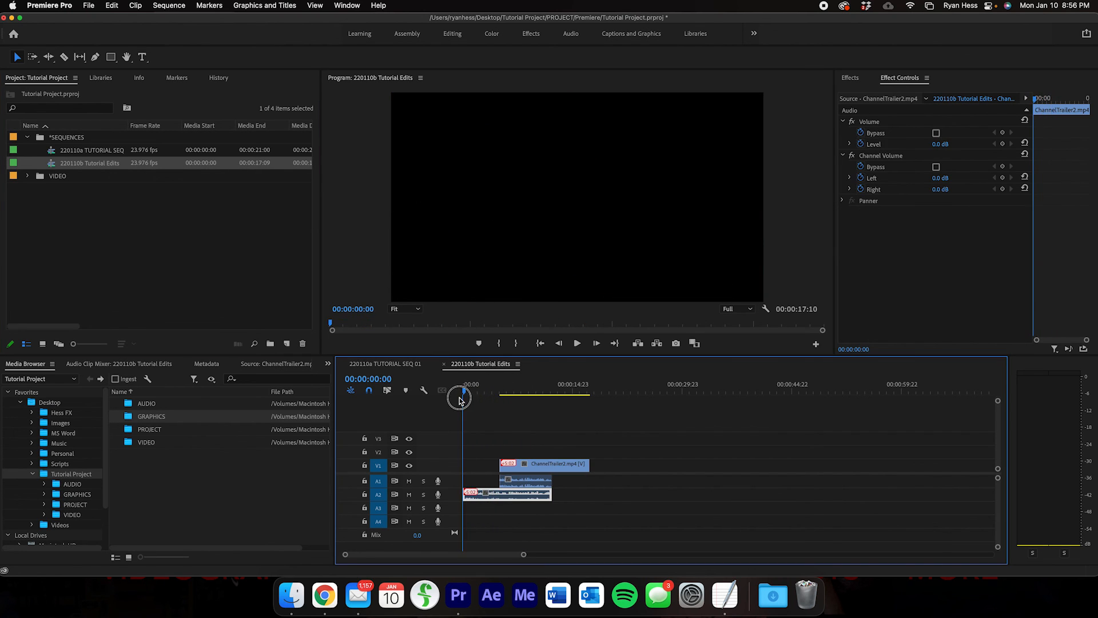
Close the 220110b Tutorial Edits timeline and delete that sequence from the *SEQUENCES bin.
click(445, 364)
click(95, 162)
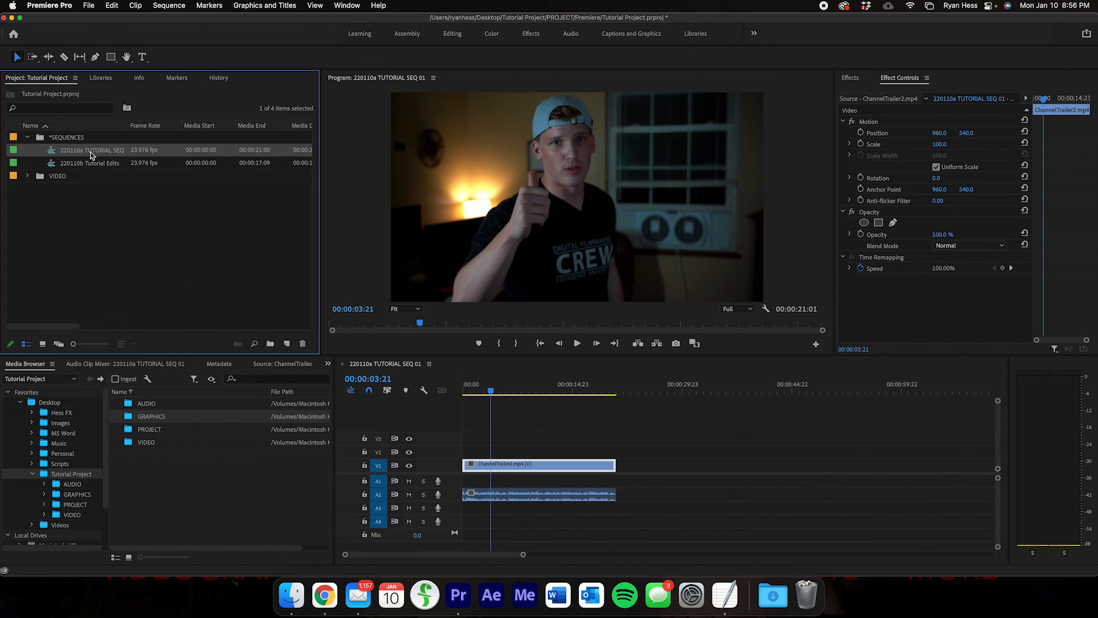
click(302, 343)
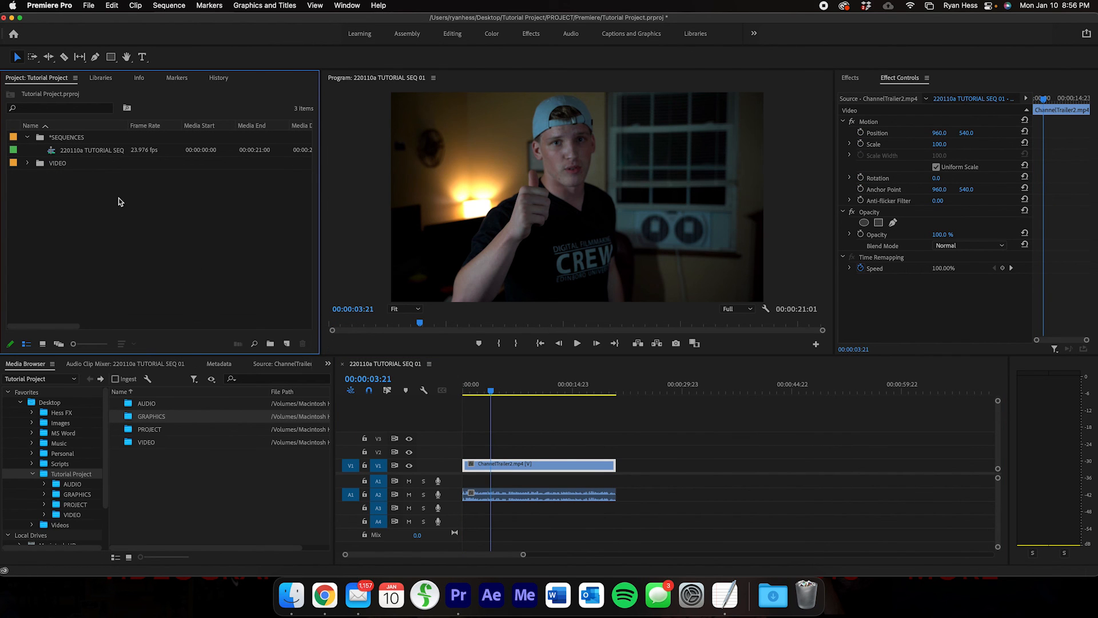
Look into the Video Transitions and Audio Transitions effect folders, and return the timeline playhead to 00:00:00:00.
click(54, 155)
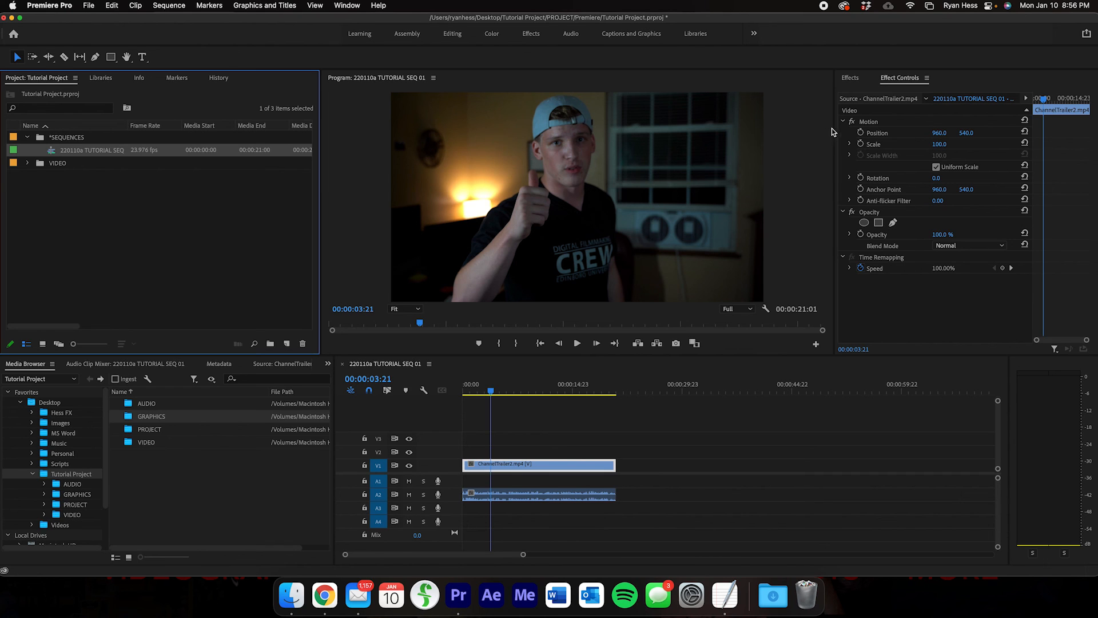
click(851, 78)
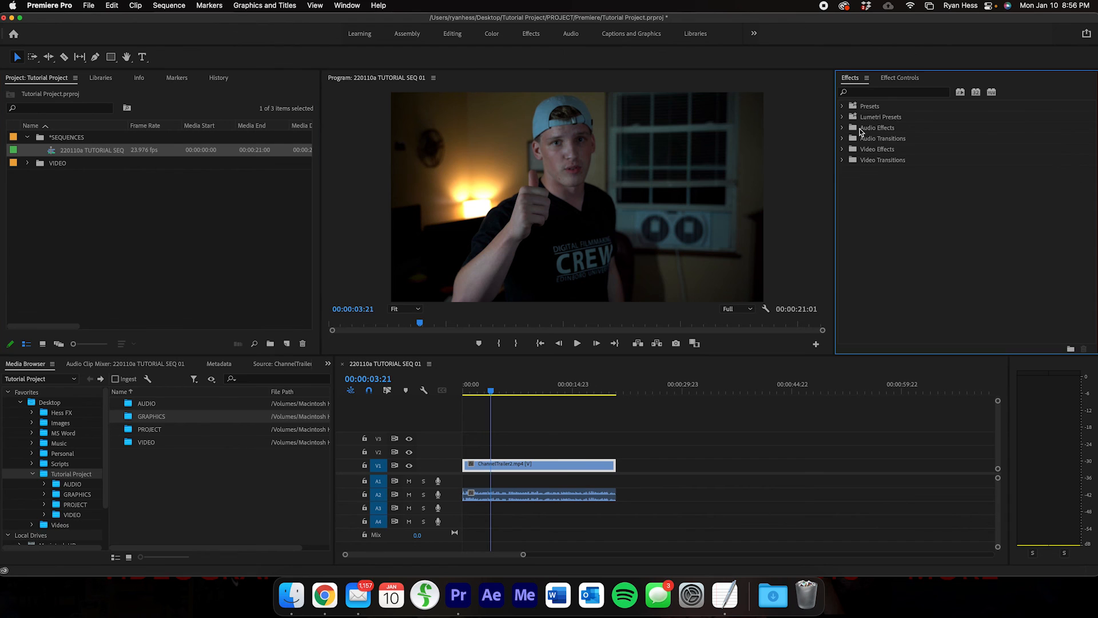
click(841, 161)
click(842, 161)
click(842, 139)
click(843, 139)
drag(486, 386, 459, 398)
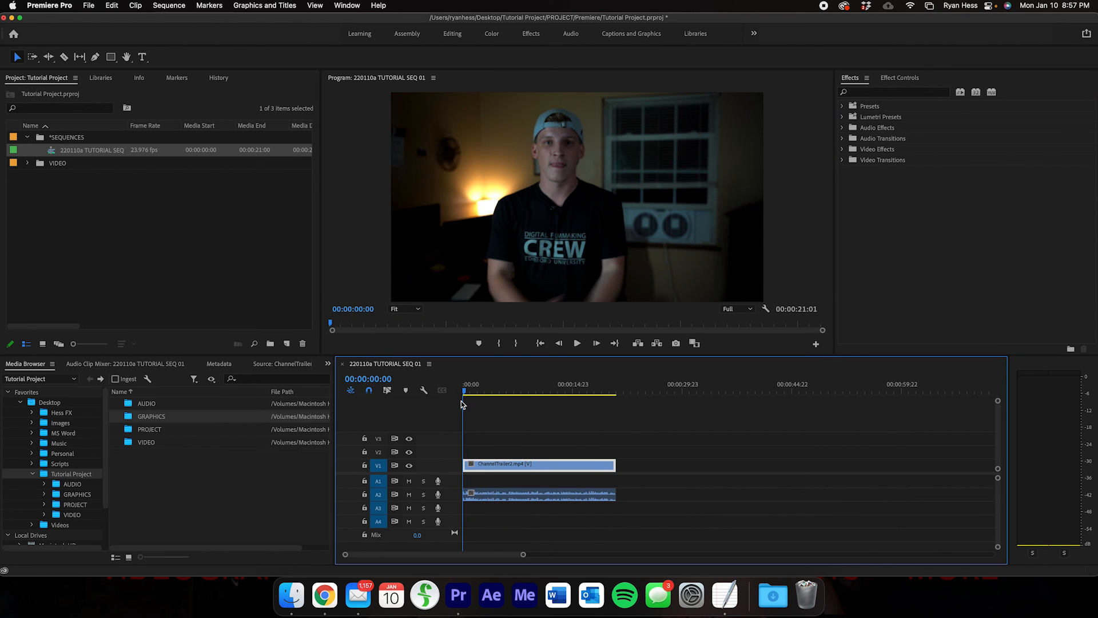